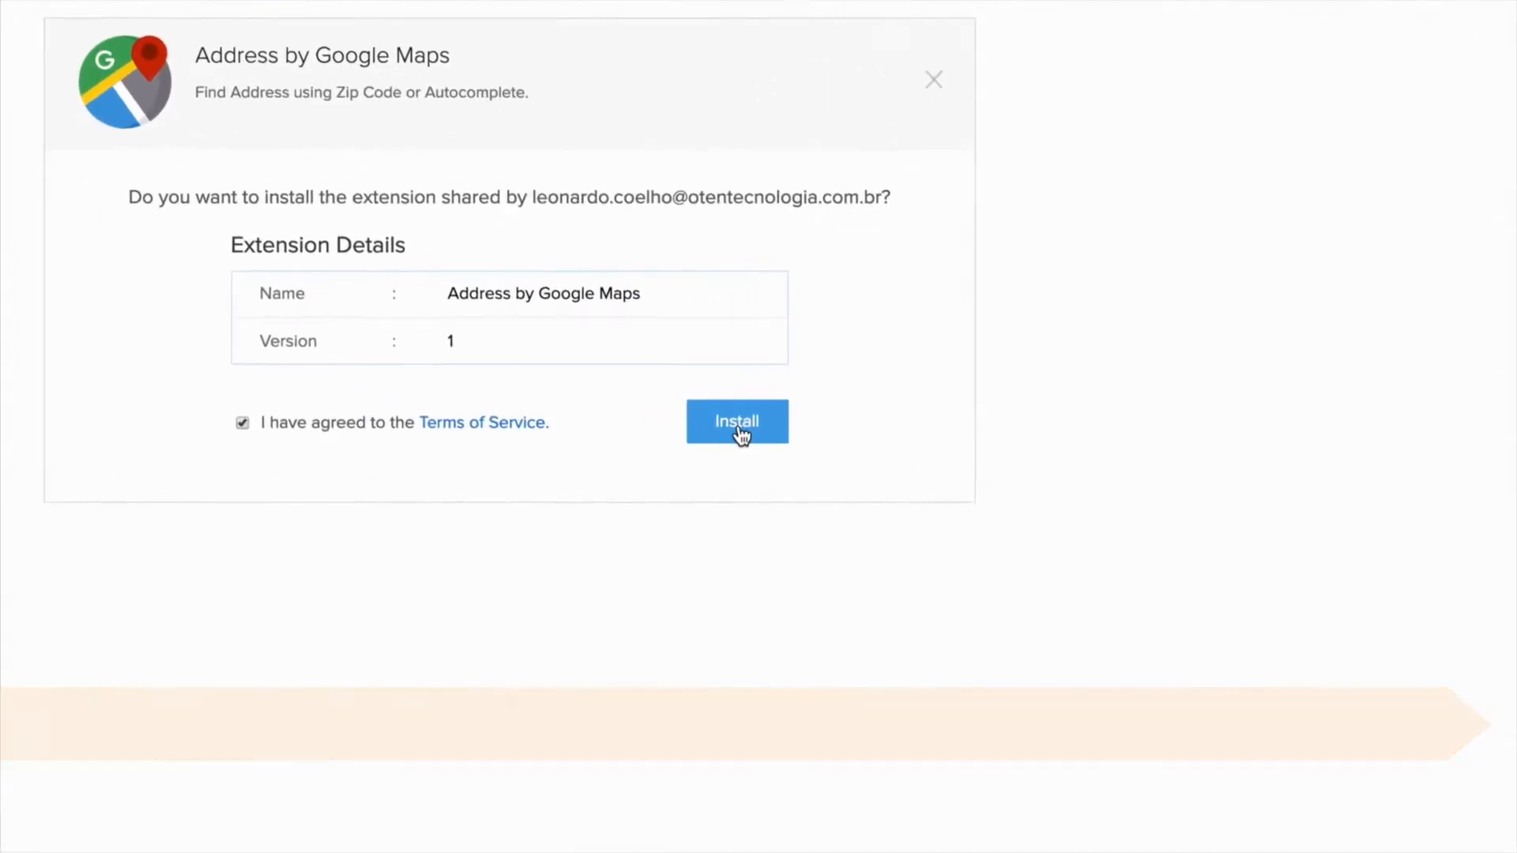
Install Address by Google Maps for all users and start its 10-day free trial
{"action": "left_click", "coordinate": [737, 423]}
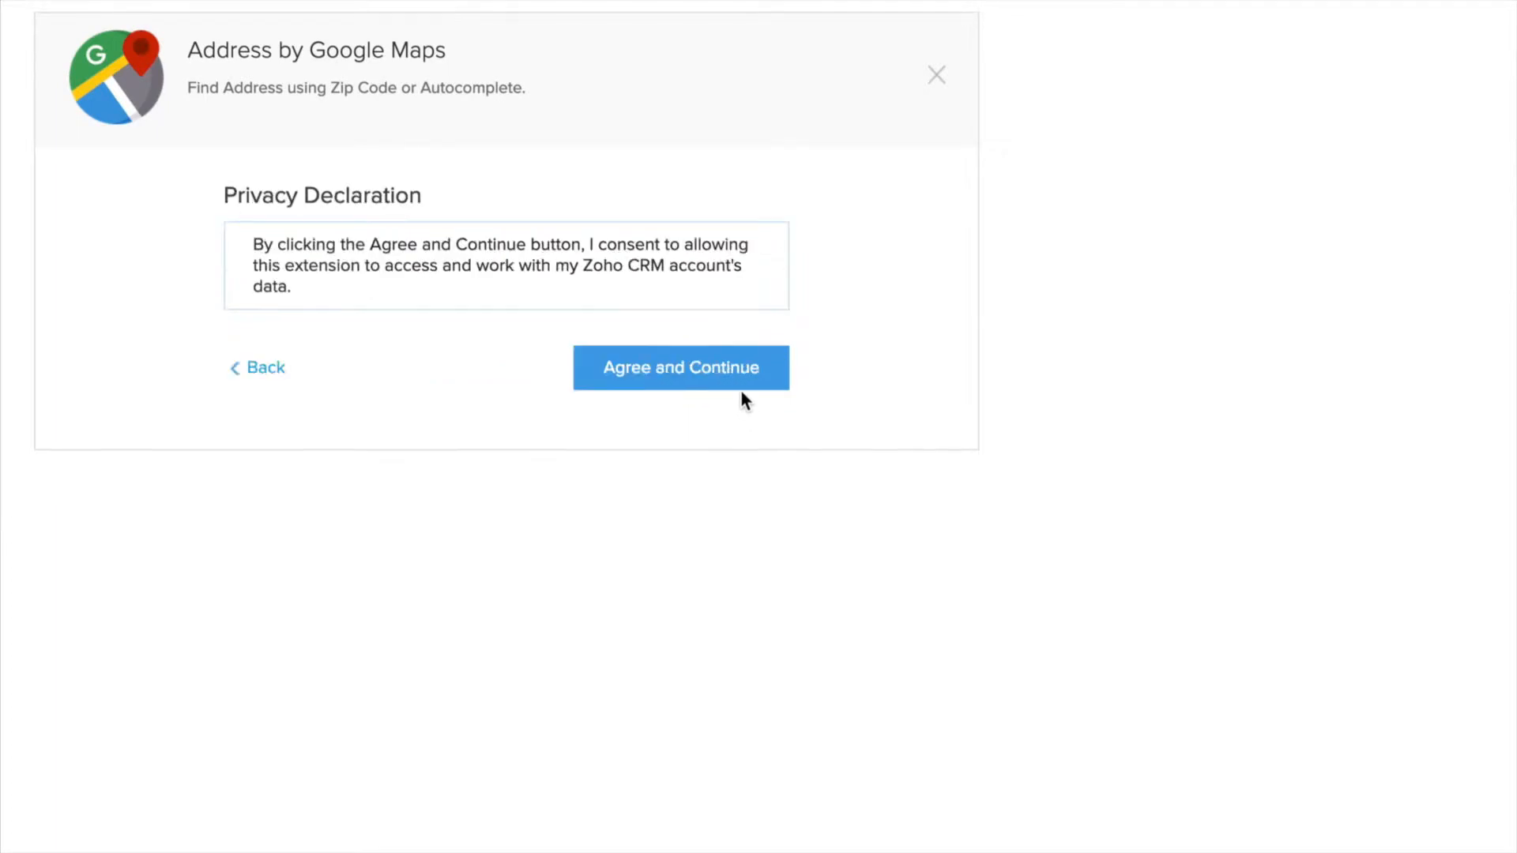
{"action": "left_click", "coordinate": [621, 389]}
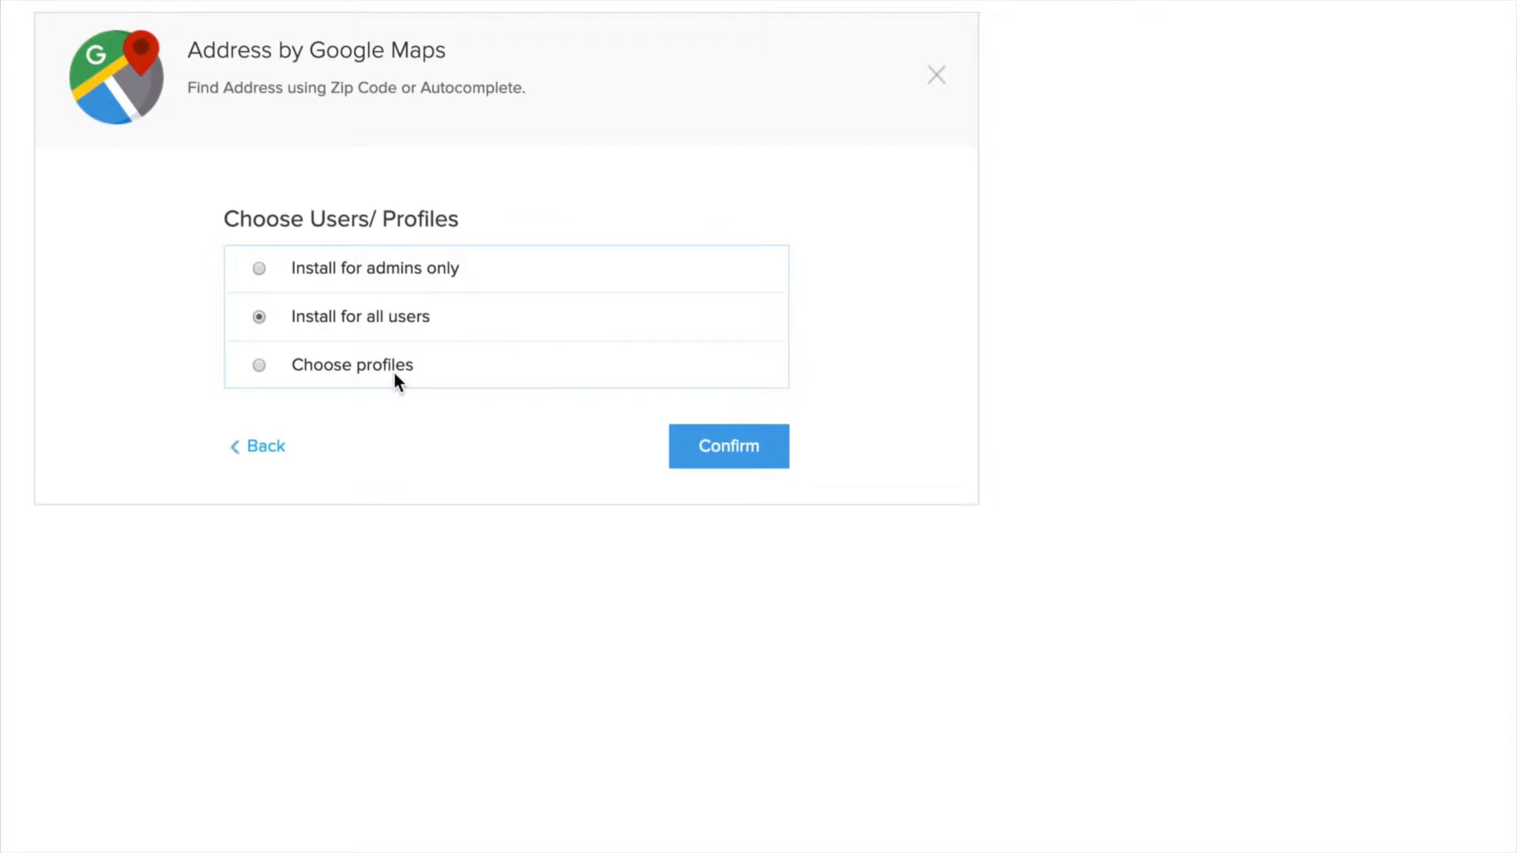
{"action": "left_click", "coordinate": [703, 447]}
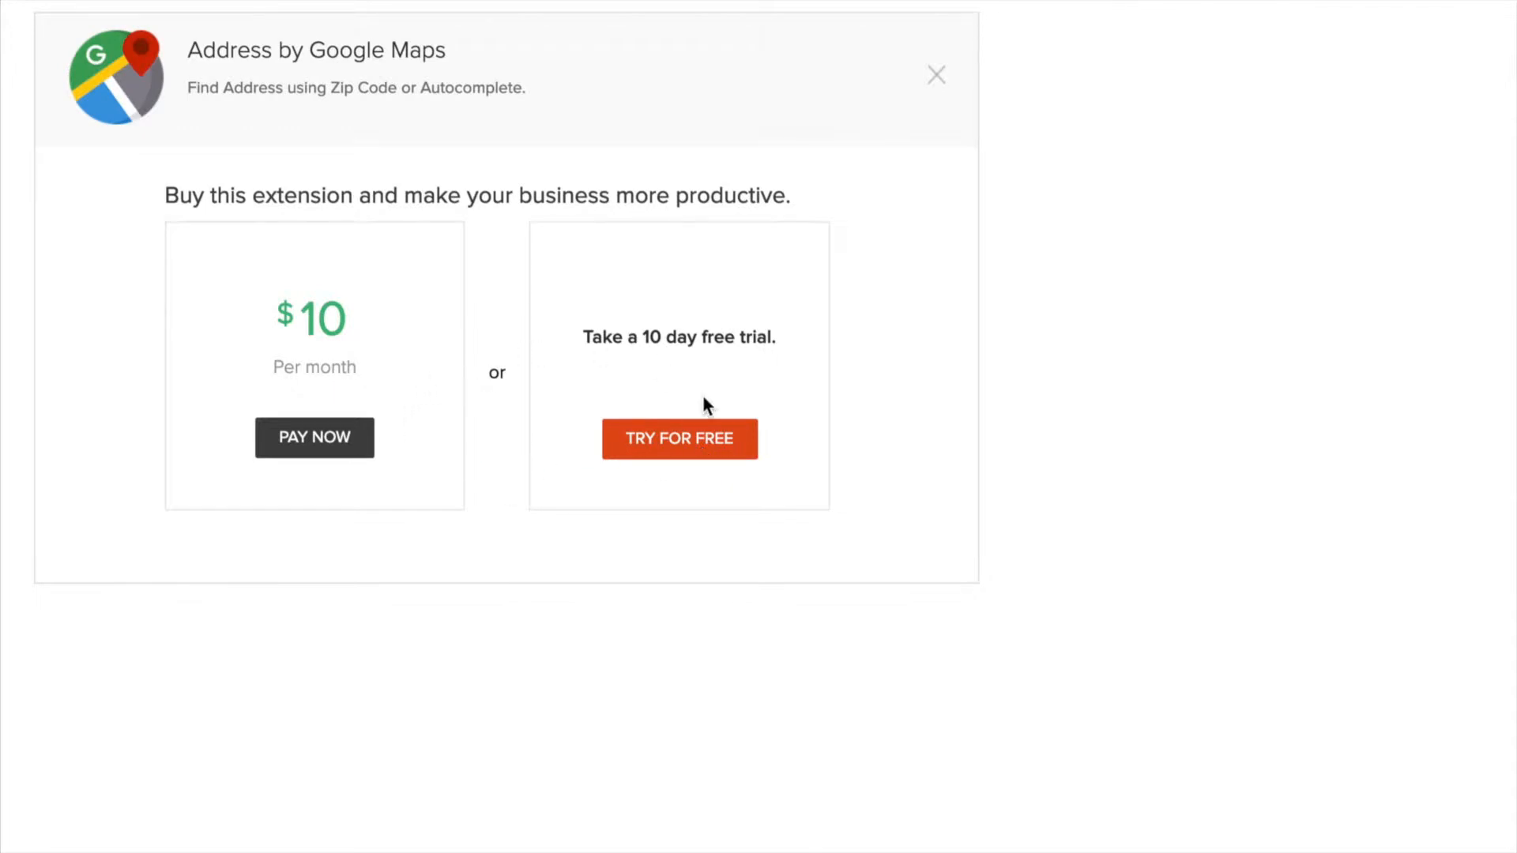
{"action": "left_click", "coordinate": [694, 444]}
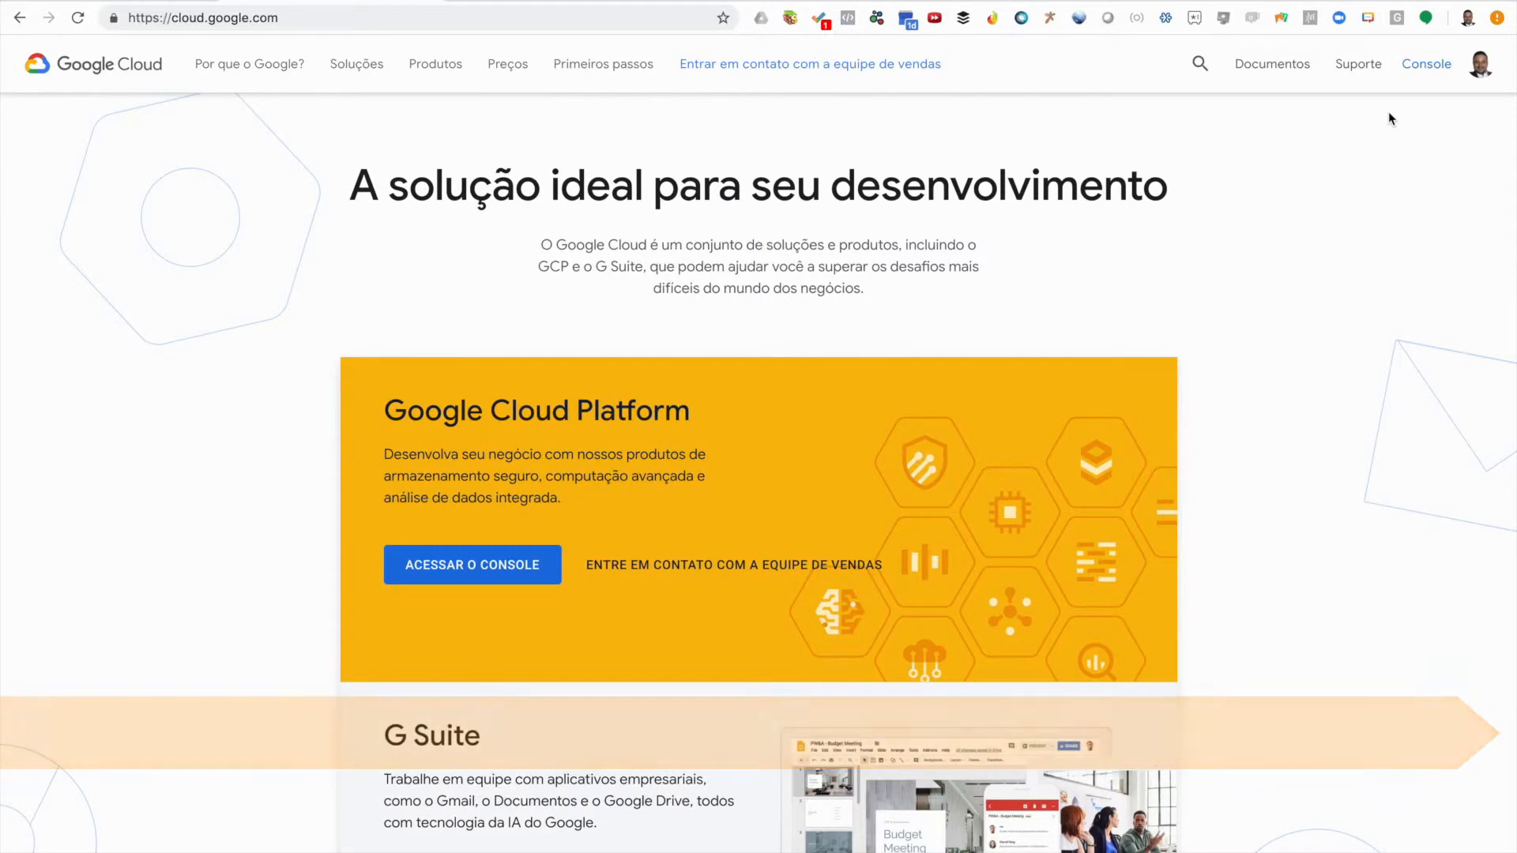
In the Google Cloud console, go to APIs & Services > Library for Evento Indaiatuba
{"action": "left_click", "coordinate": [1422, 71]}
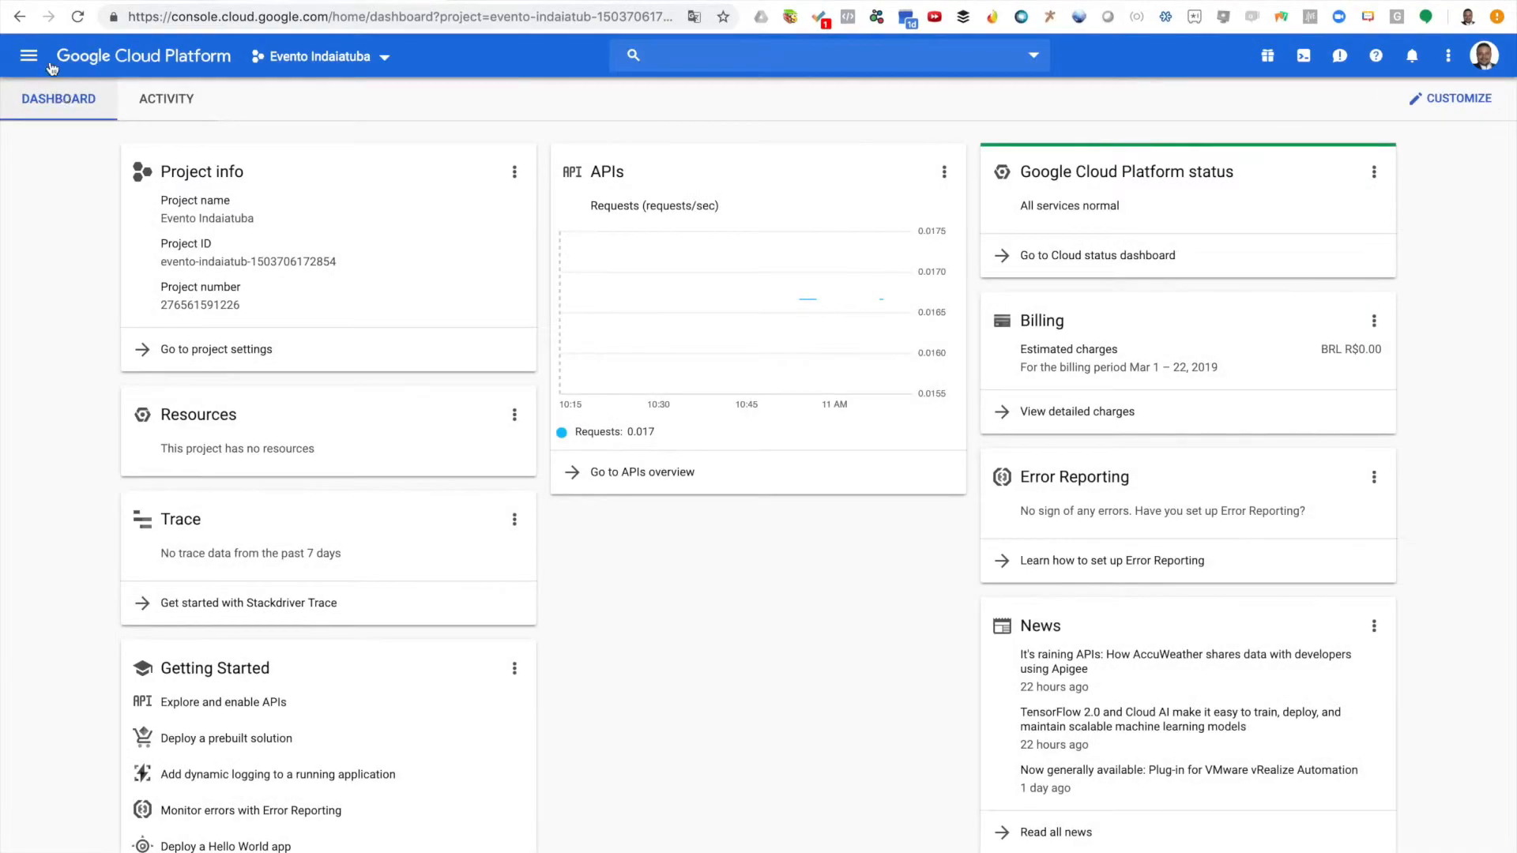
{"action": "left_click", "coordinate": [32, 58]}
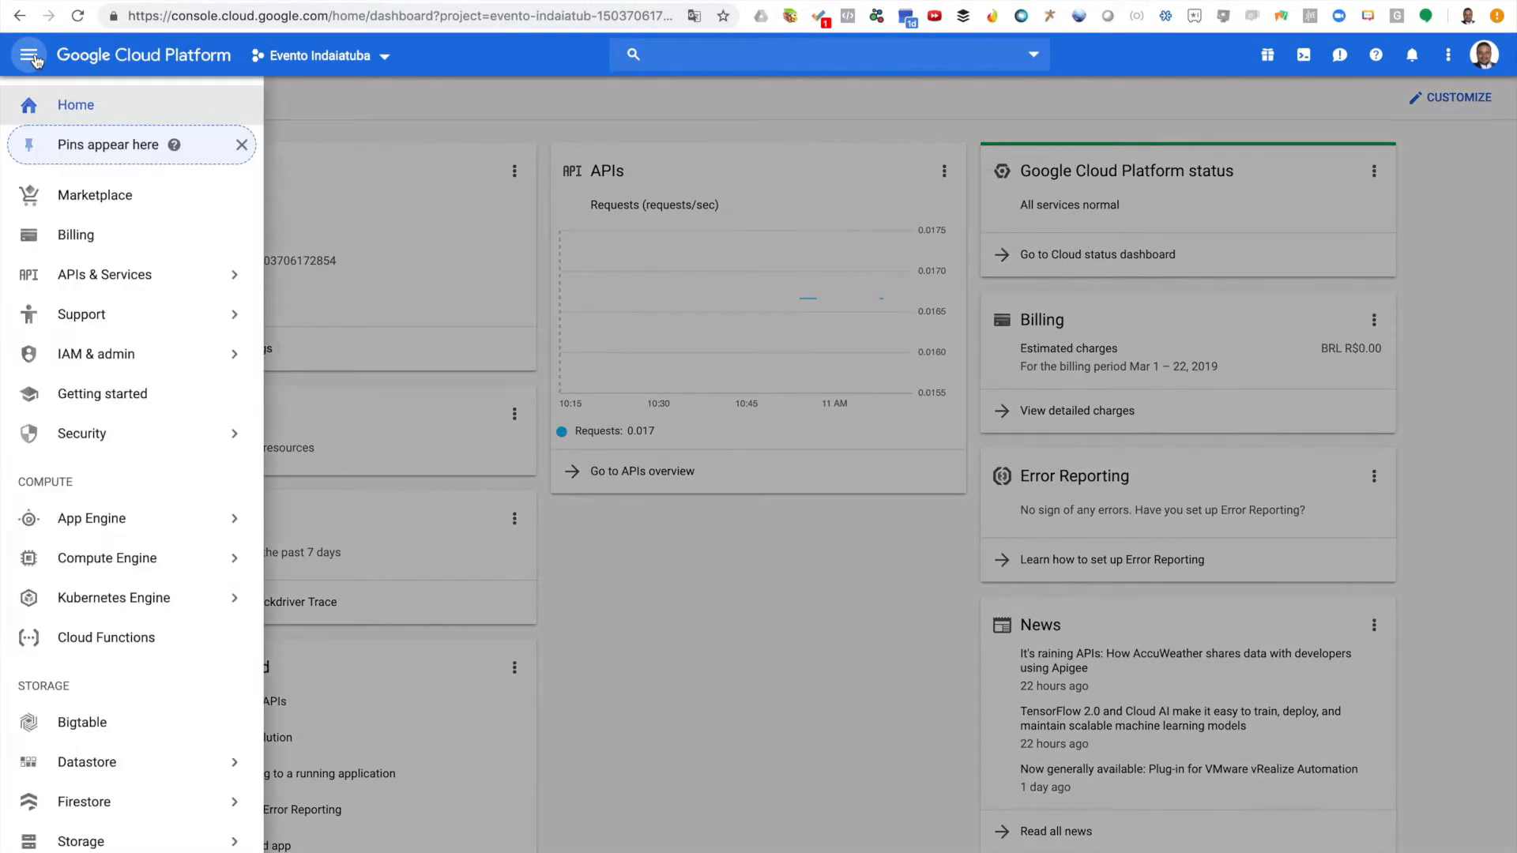
{"action": "mouse_move", "coordinate": [121, 286]}
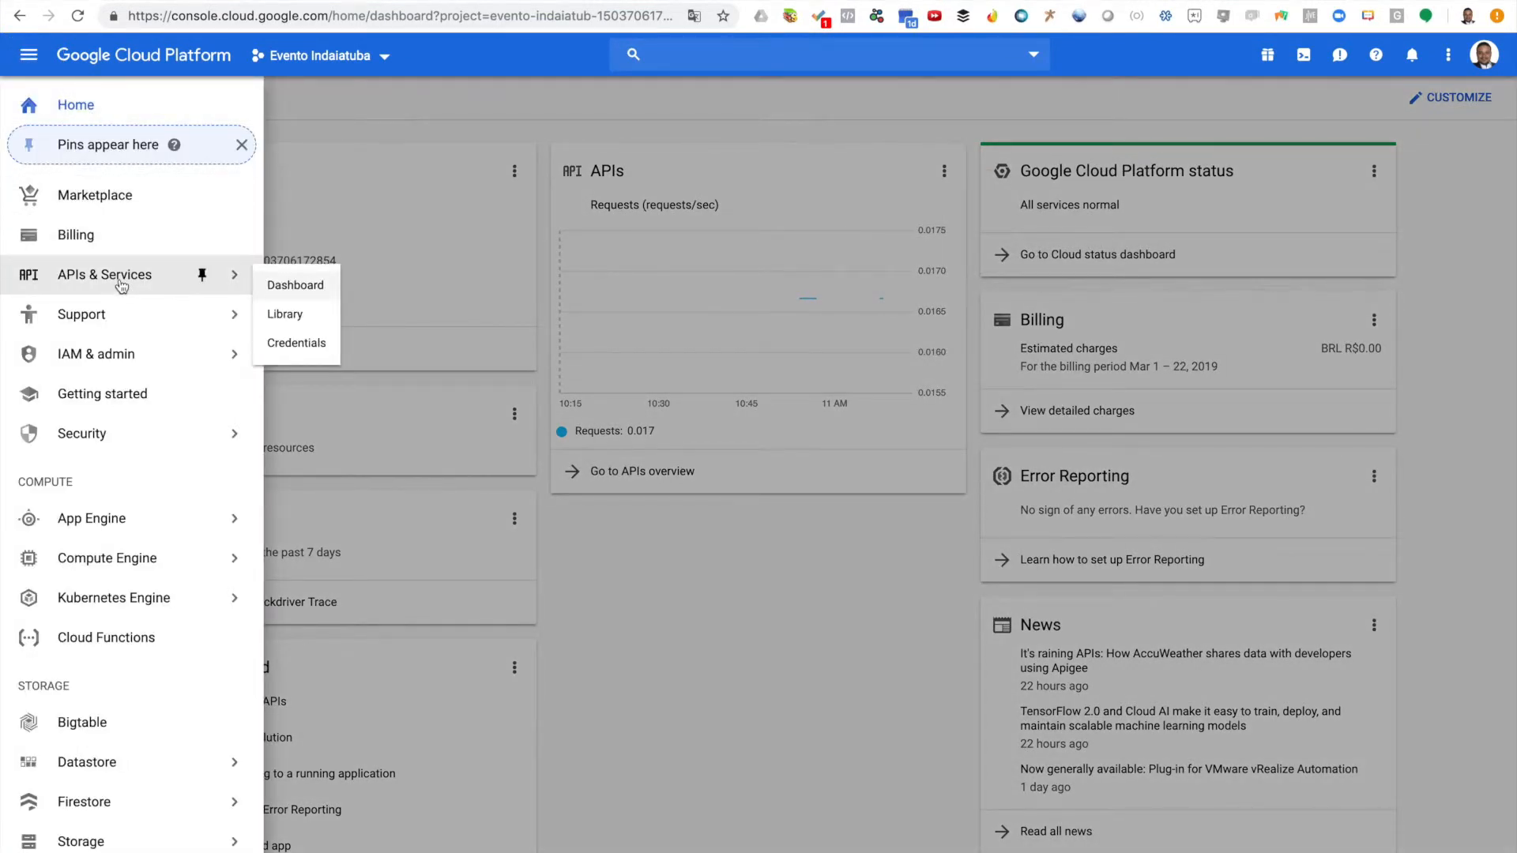
{"action": "left_click", "coordinate": [300, 316]}
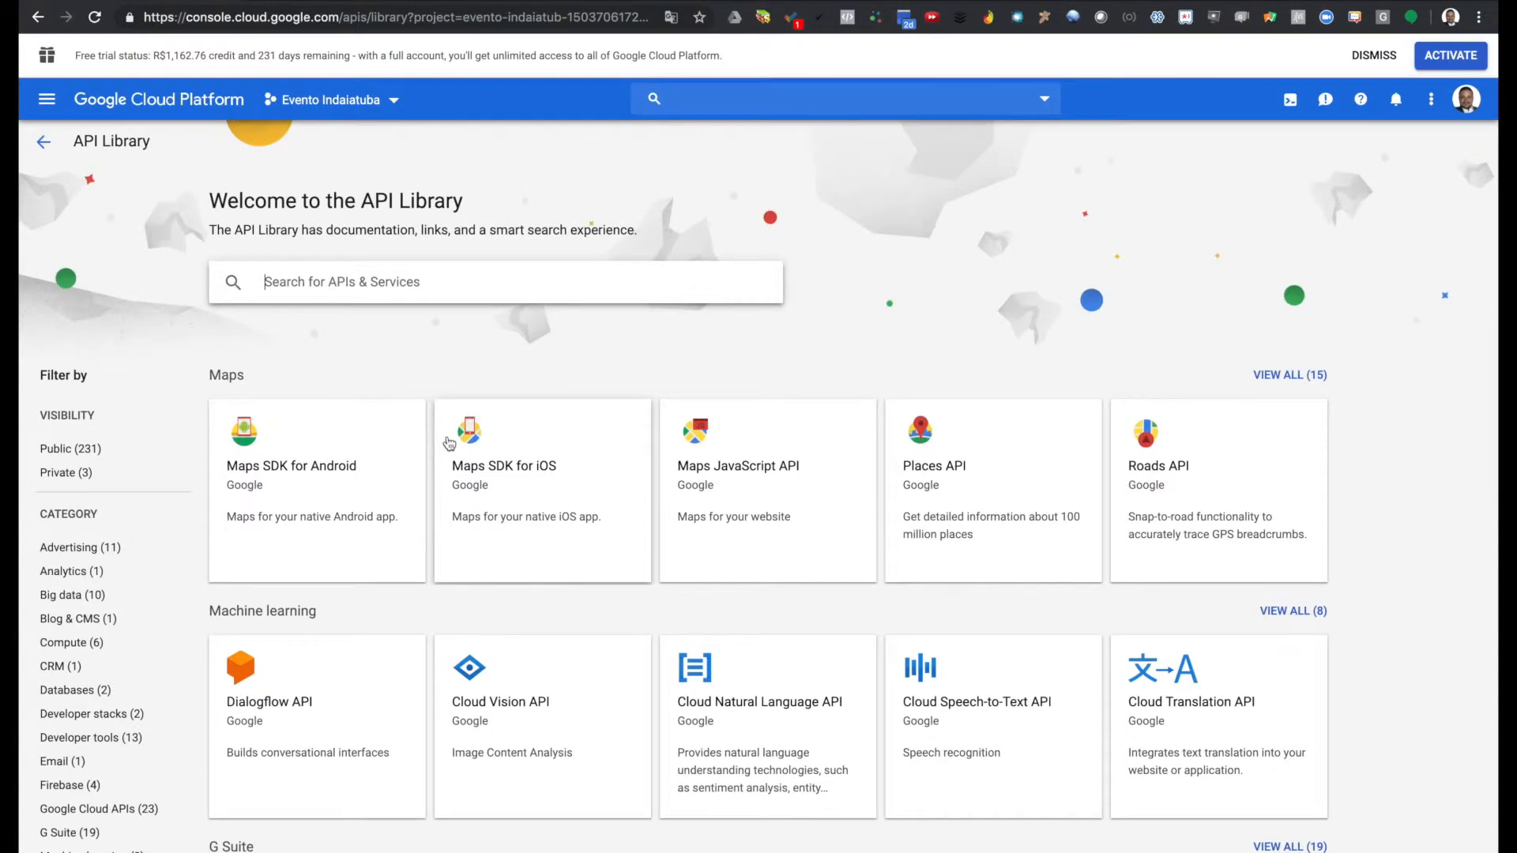
Search the API Library for 'Maps', then open and enable Places API
{"action": "type", "text": "Maps"}
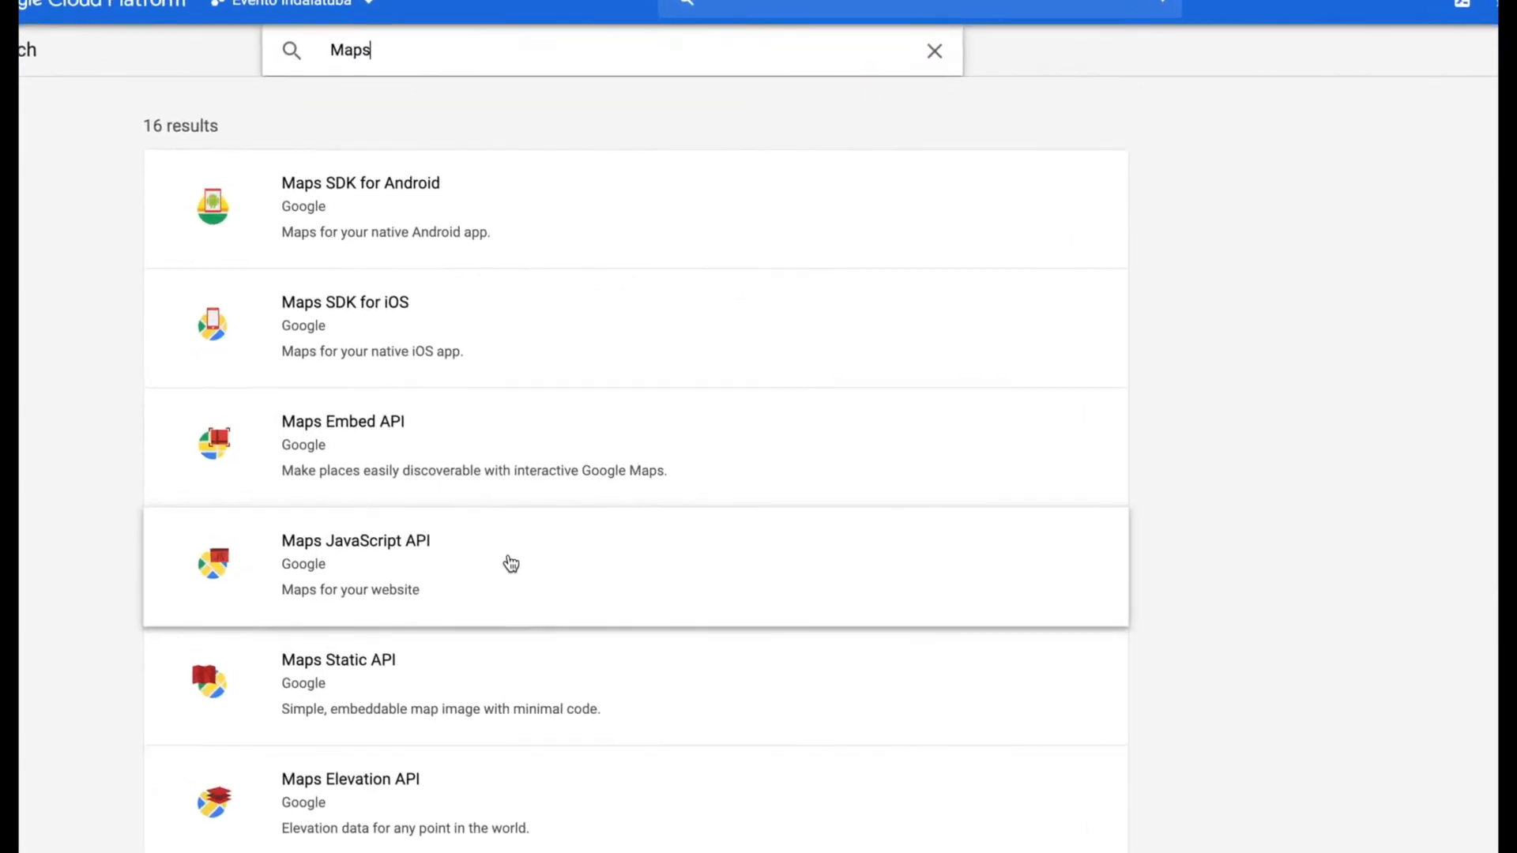
{"action": "scroll", "coordinate": [511, 563], "scroll_direction": "down", "scroll_amount": 3}
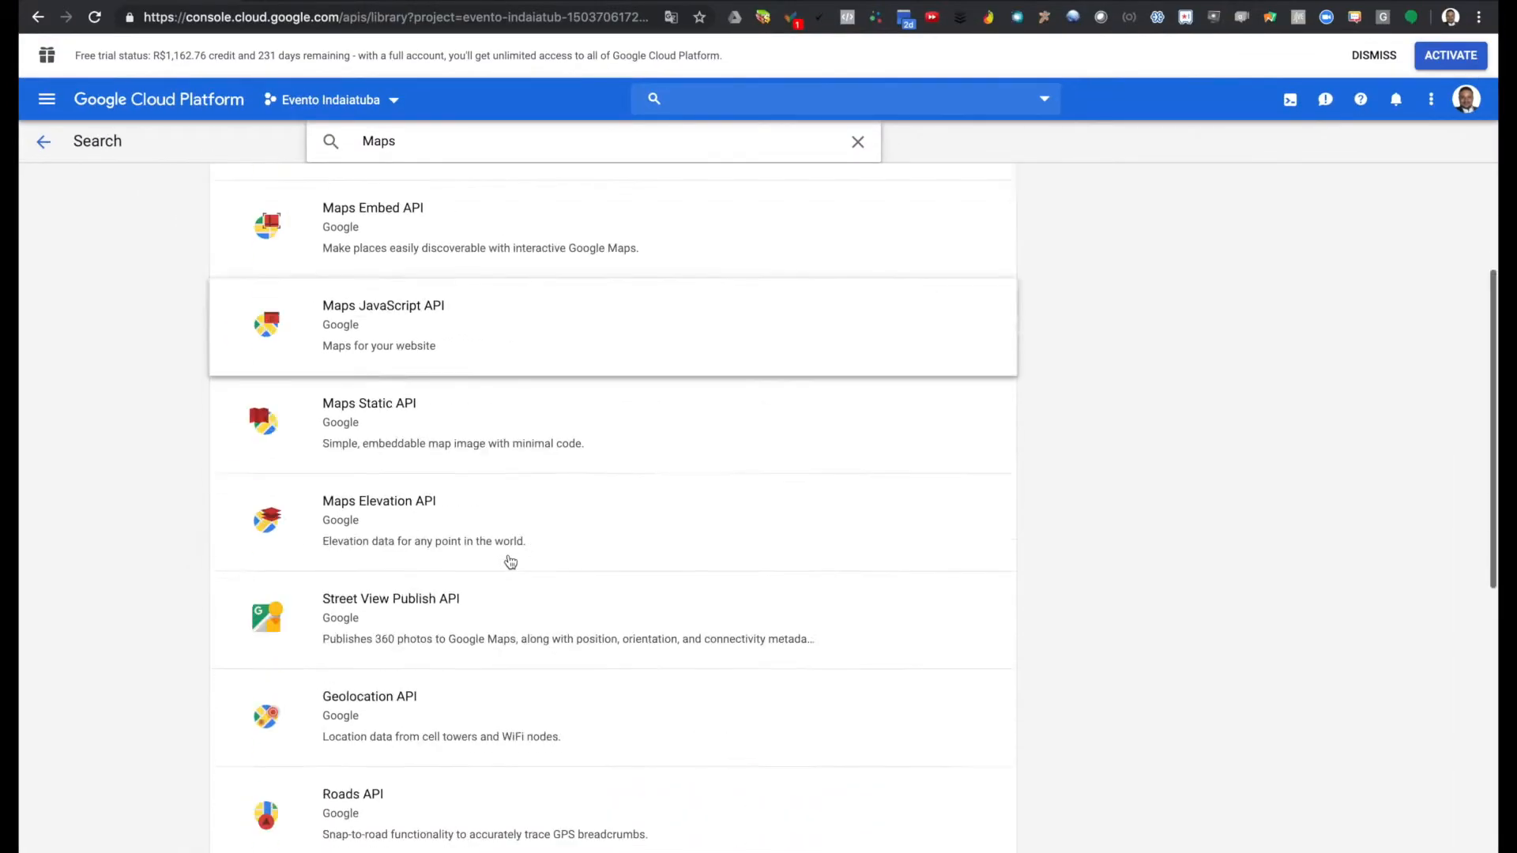
{"action": "scroll", "coordinate": [512, 561], "scroll_direction": "down", "scroll_amount": 5}
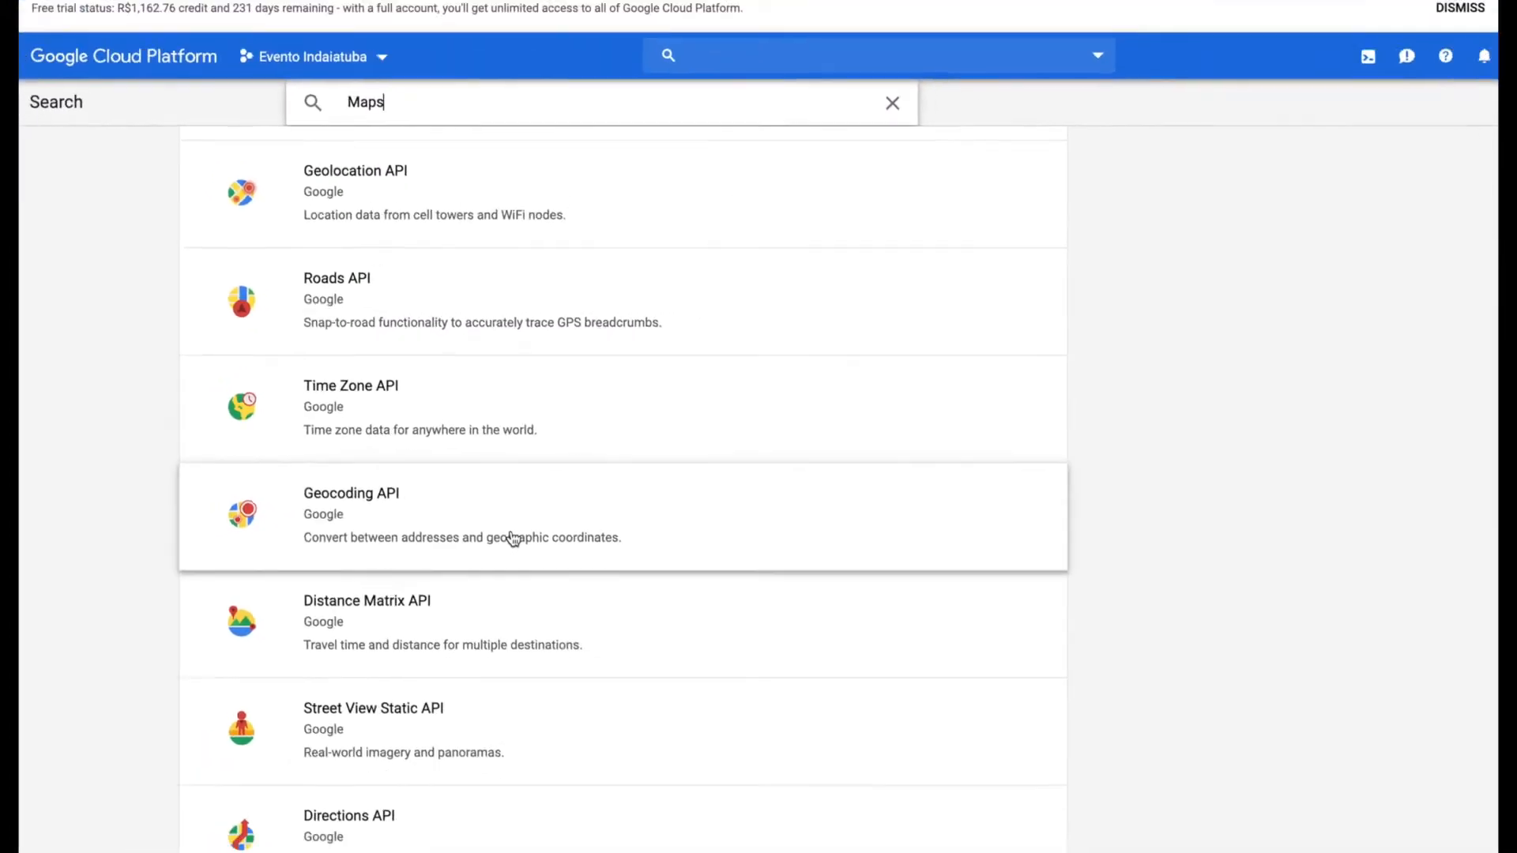
{"action": "scroll", "coordinate": [511, 537], "scroll_direction": "down", "scroll_amount": 2}
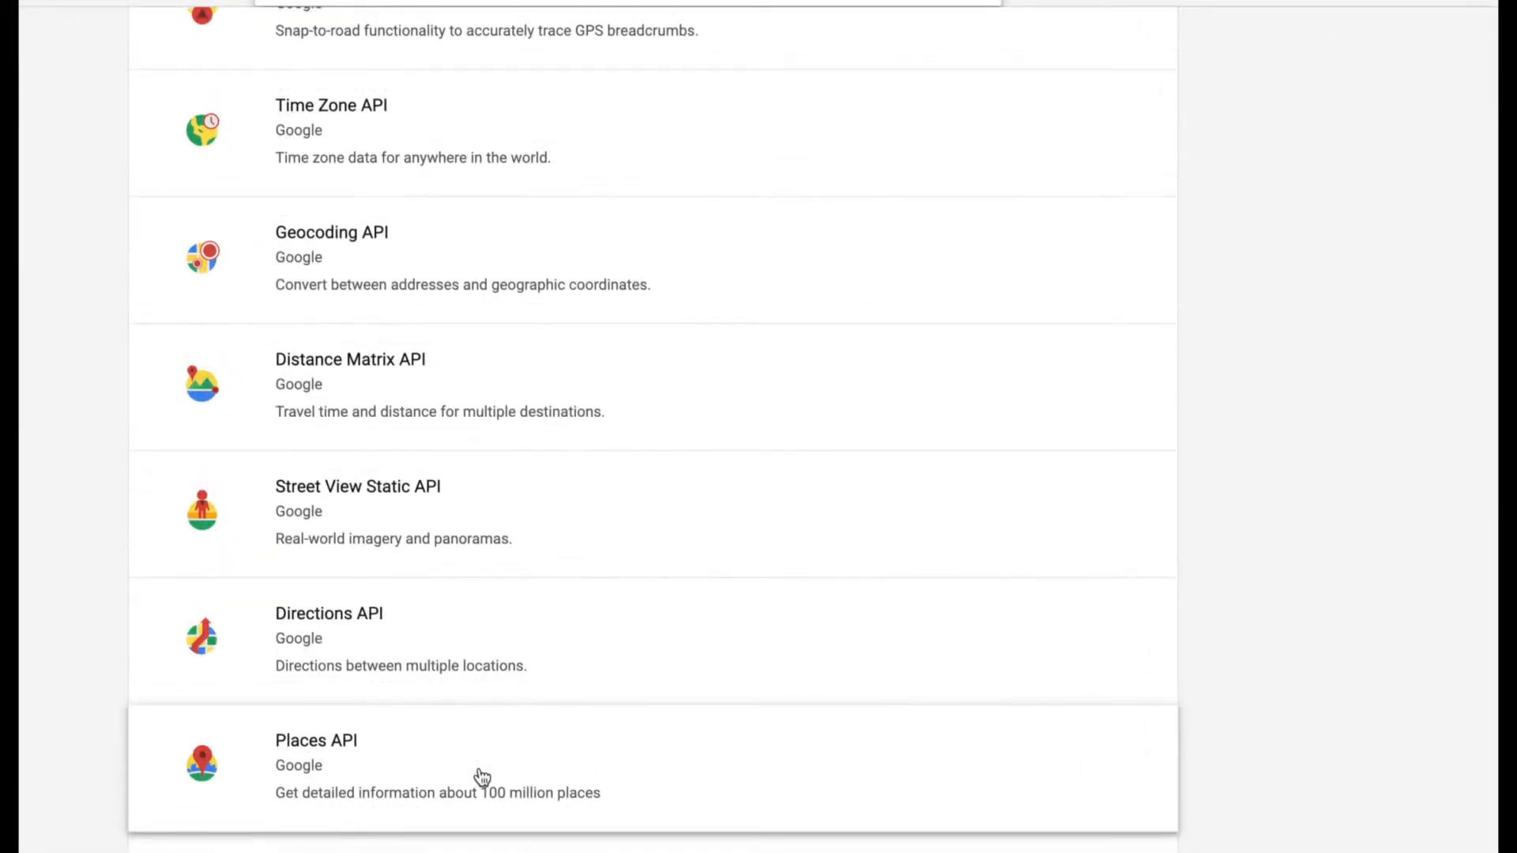
{"action": "left_click", "coordinate": [482, 778]}
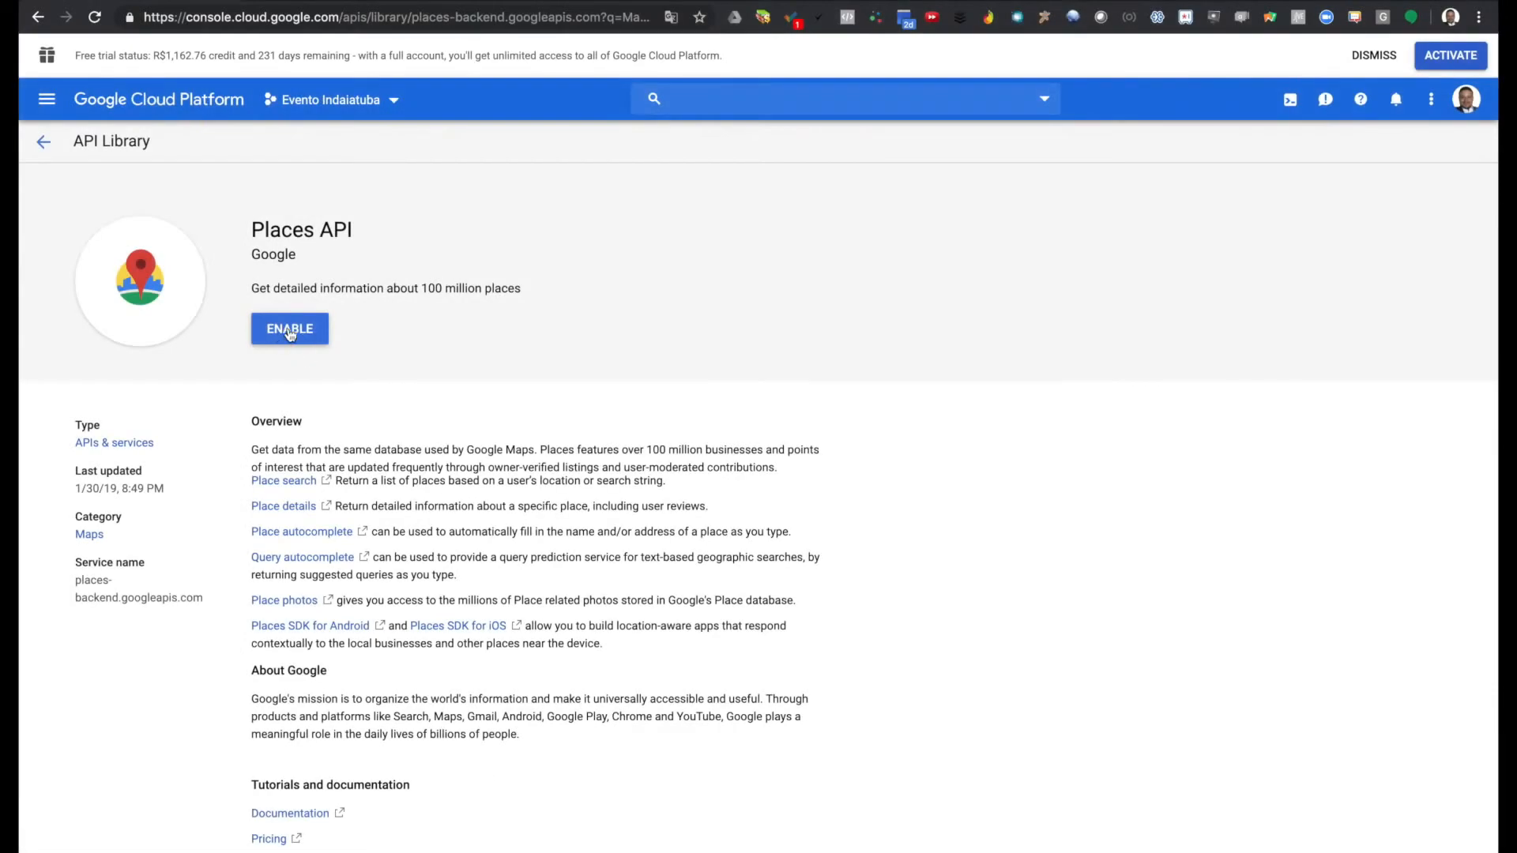
{"action": "left_click", "coordinate": [289, 329]}
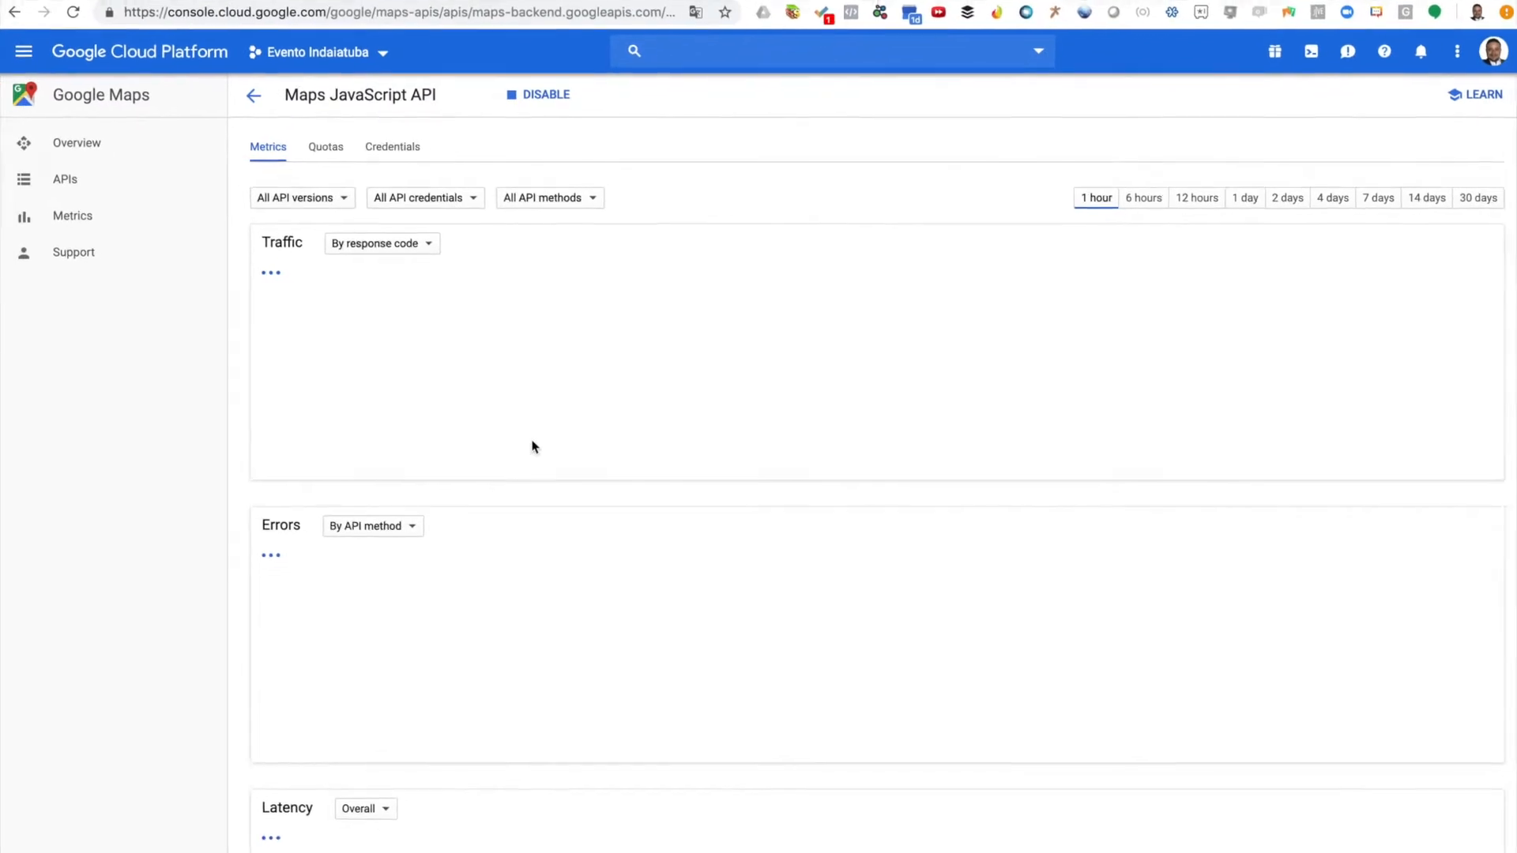
Copy the project's API key from the APIs & Services Credentials page
{"action": "left_click", "coordinate": [34, 64]}
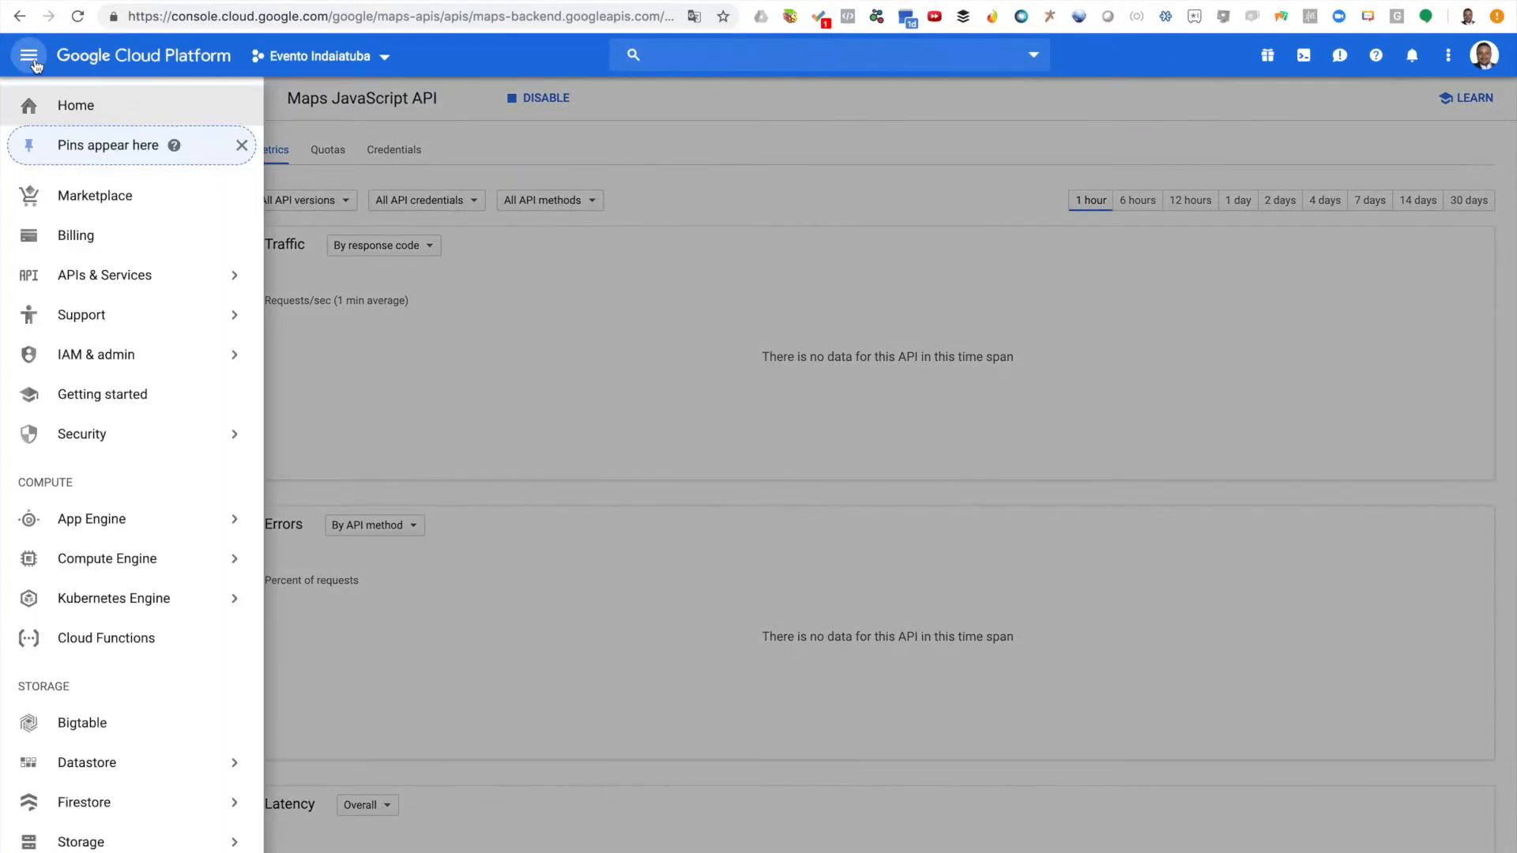
{"action": "mouse_move", "coordinate": [108, 304]}
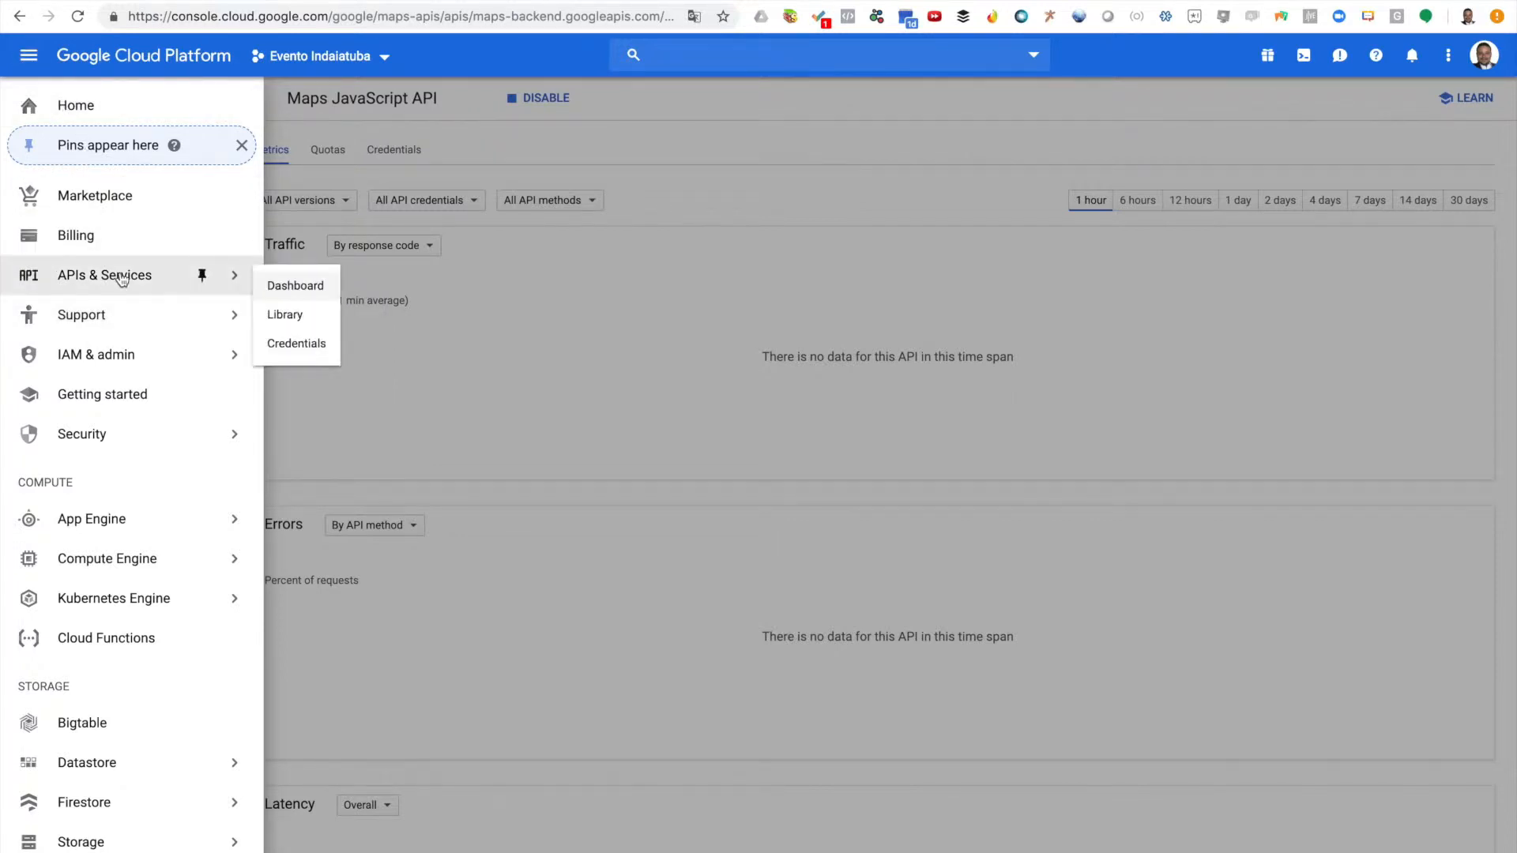
{"action": "left_click", "coordinate": [306, 346]}
{"action": "left_click", "coordinate": [1027, 330]}
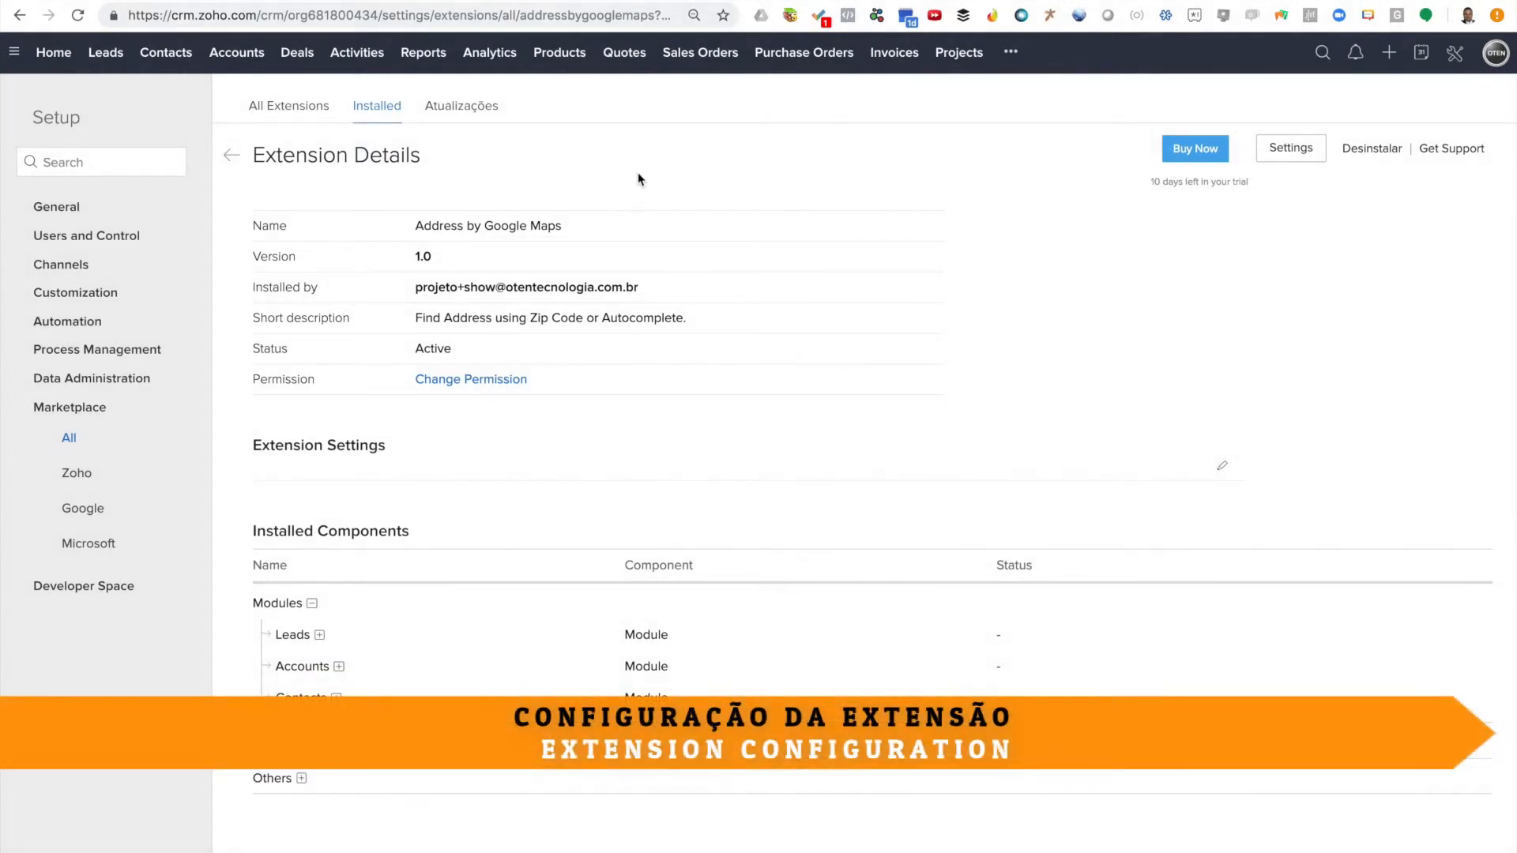
Open the extension's Settings page and close the red API key error toast
{"action": "left_click", "coordinate": [1286, 155]}
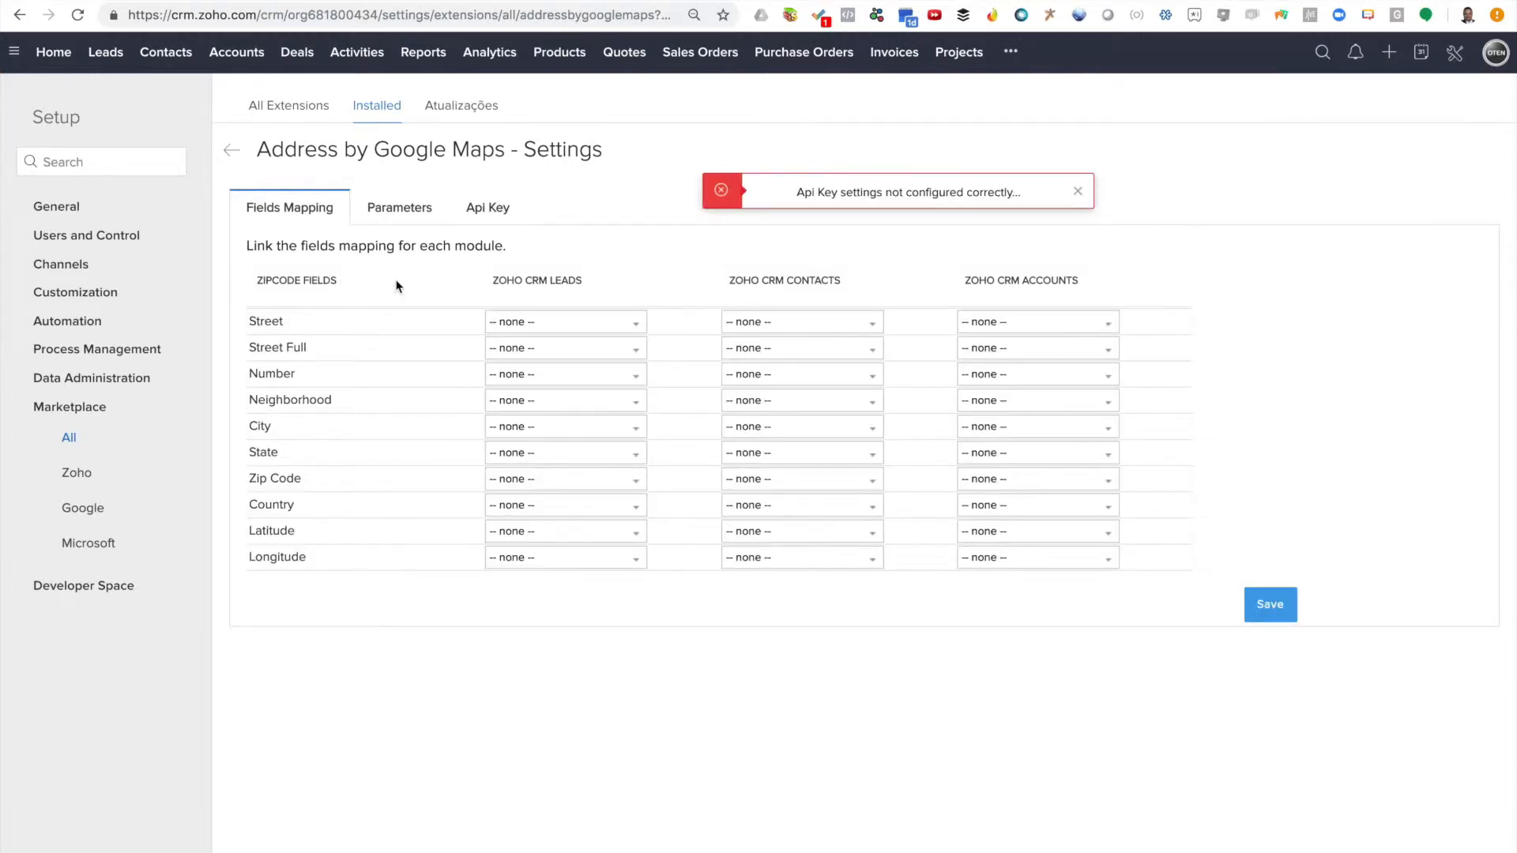
{"action": "left_click", "coordinate": [1077, 191]}
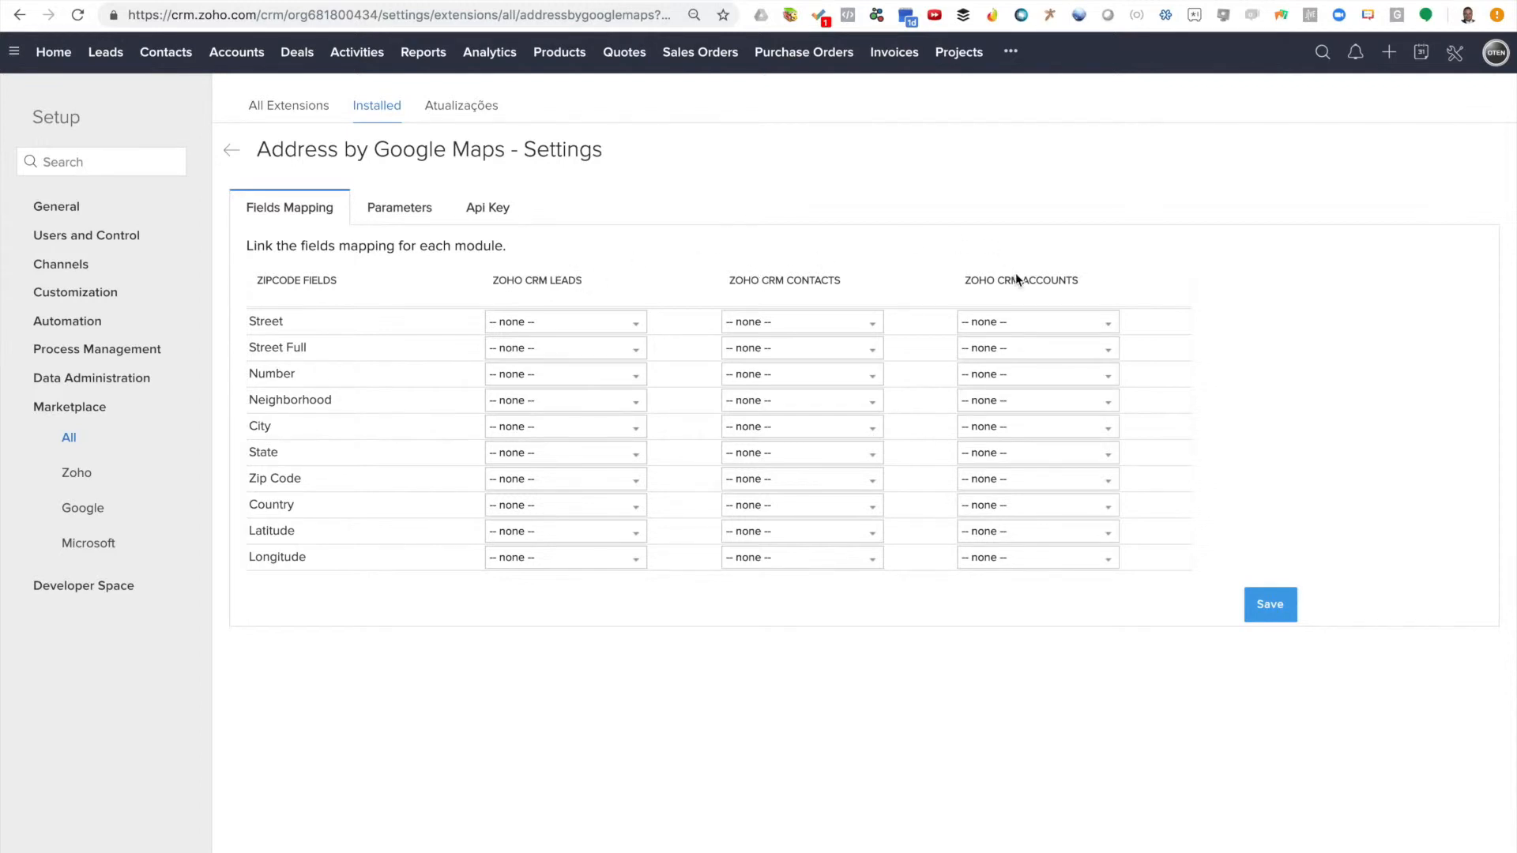
Leave Street unmapped and map Street Full and City to the lead's Street and City fields
{"action": "left_click", "coordinate": [566, 329]}
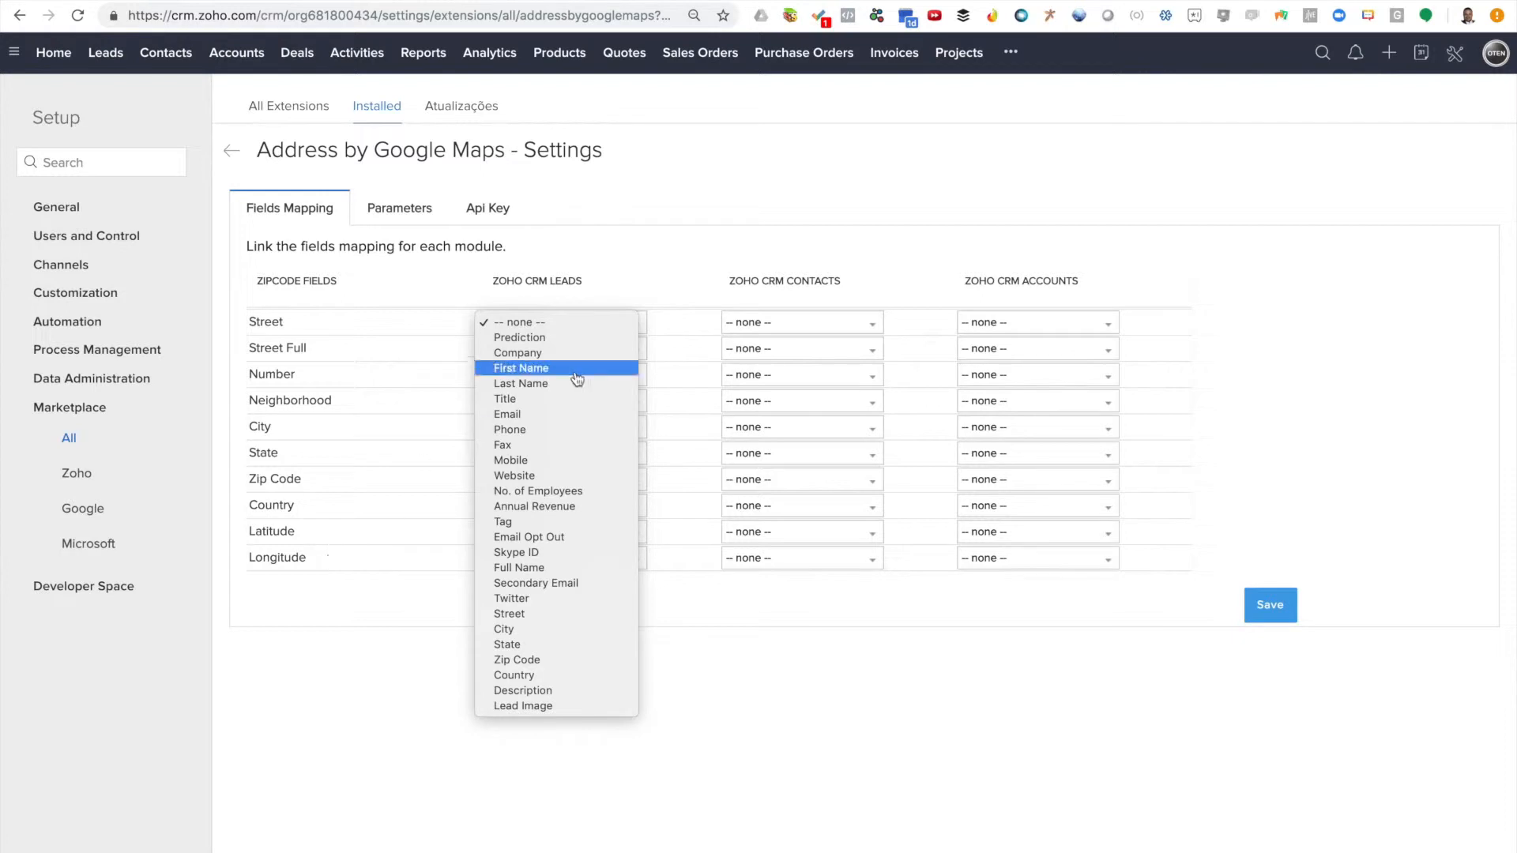
{"action": "left_click", "coordinate": [625, 286]}
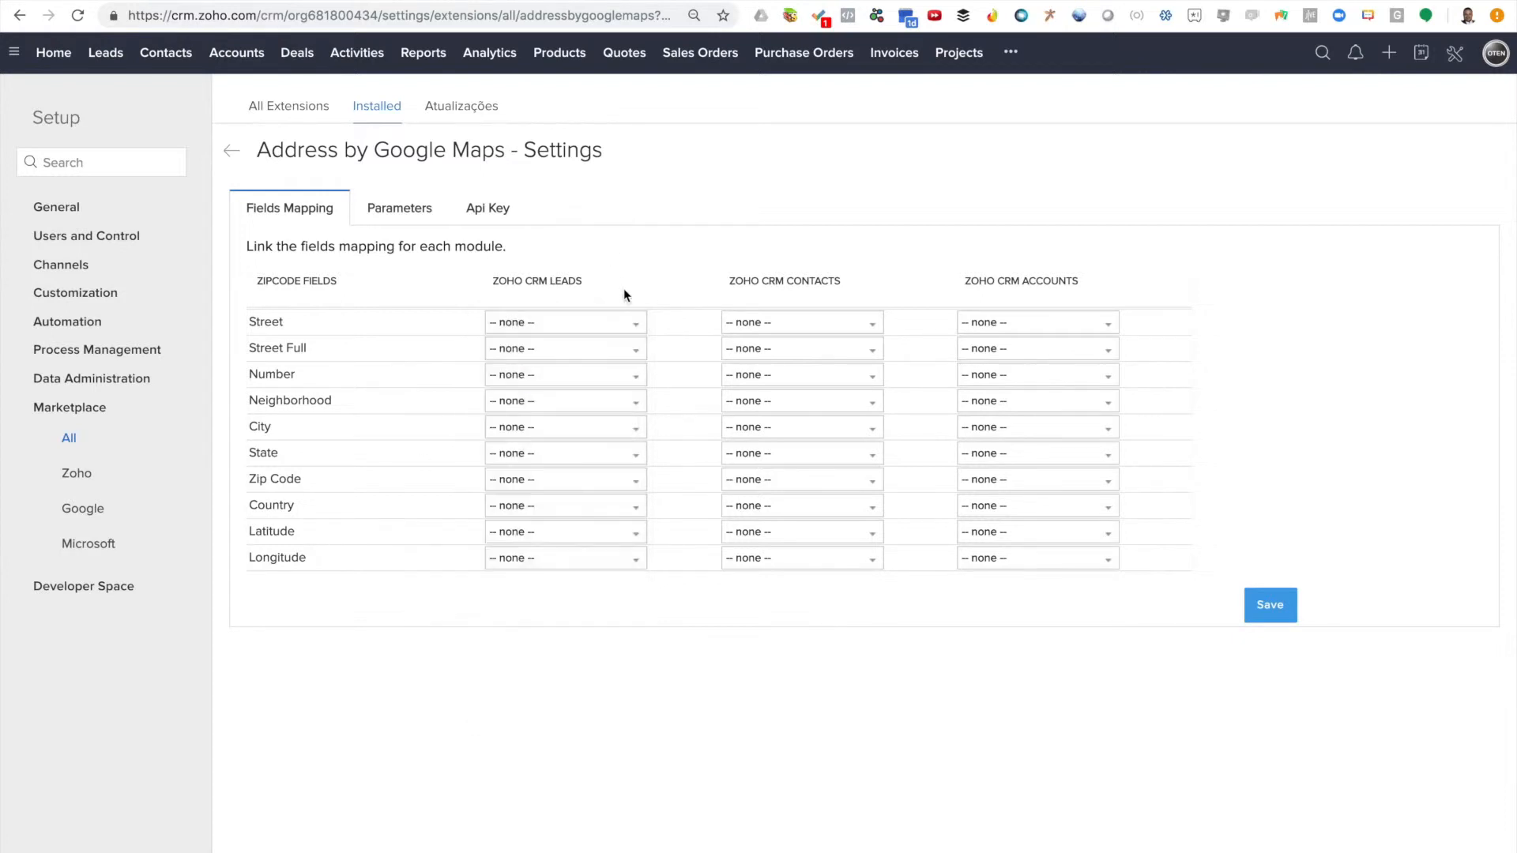
{"action": "left_click", "coordinate": [571, 352]}
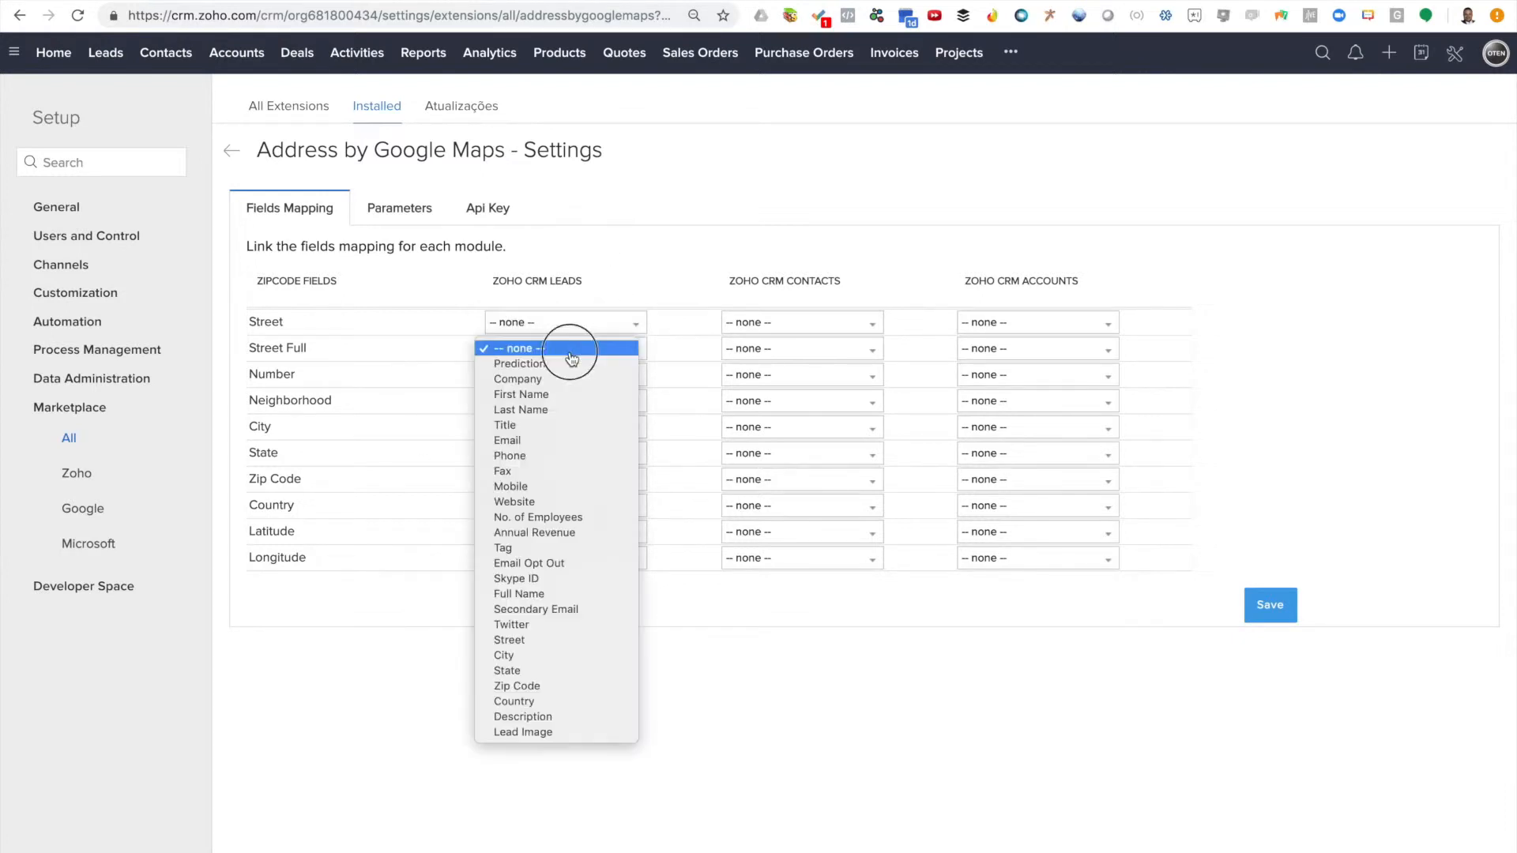
{"action": "left_click", "coordinate": [508, 640]}
{"action": "left_click", "coordinate": [520, 428]}
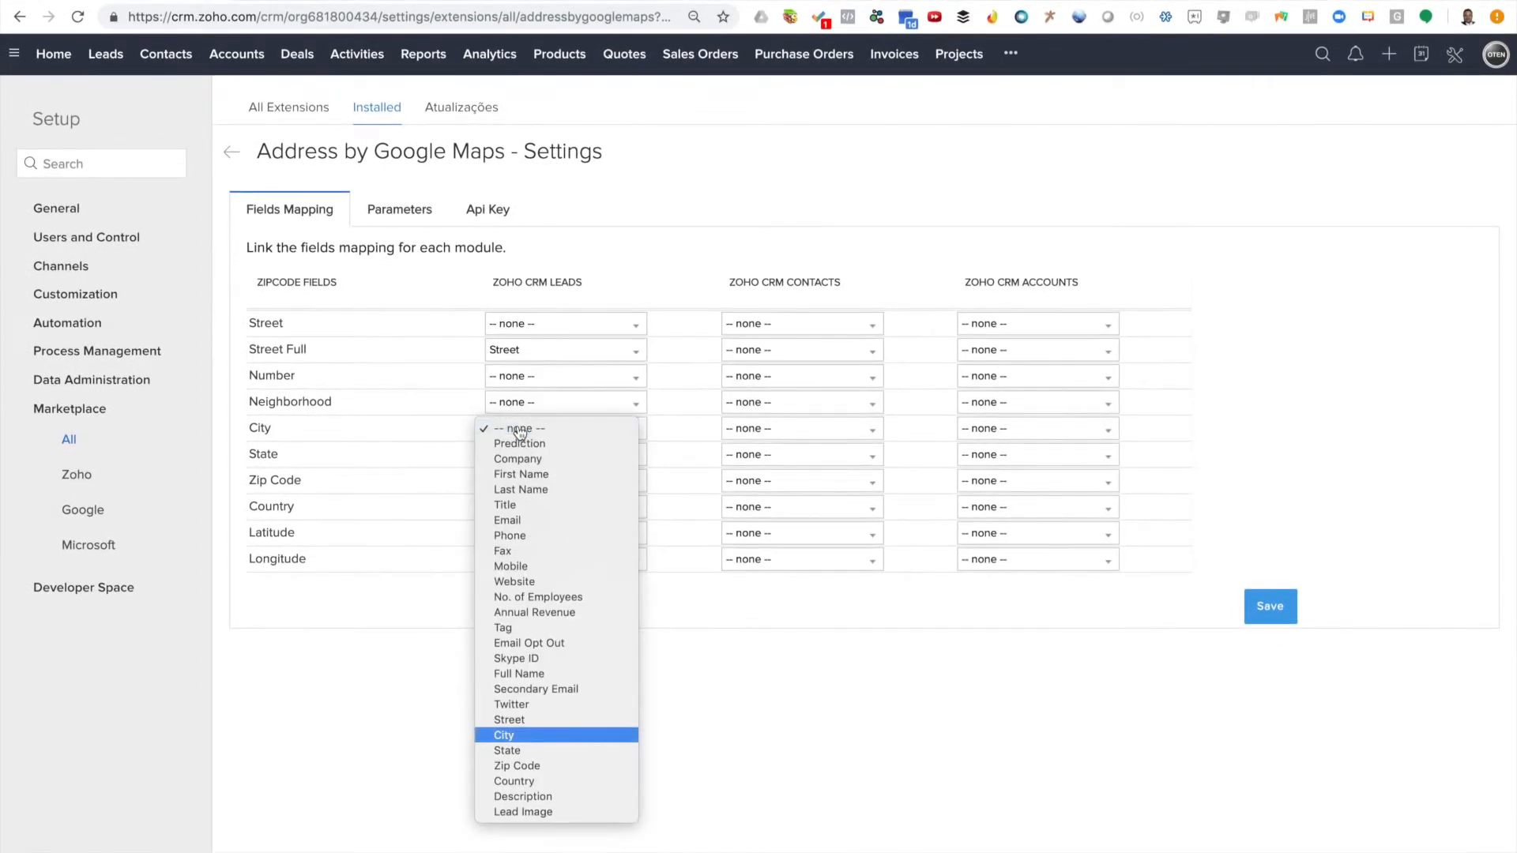
{"action": "left_click", "coordinate": [505, 734]}
Map State, Zip Code and Country to the matching lead fields and save the mapping
{"action": "left_click", "coordinate": [536, 464]}
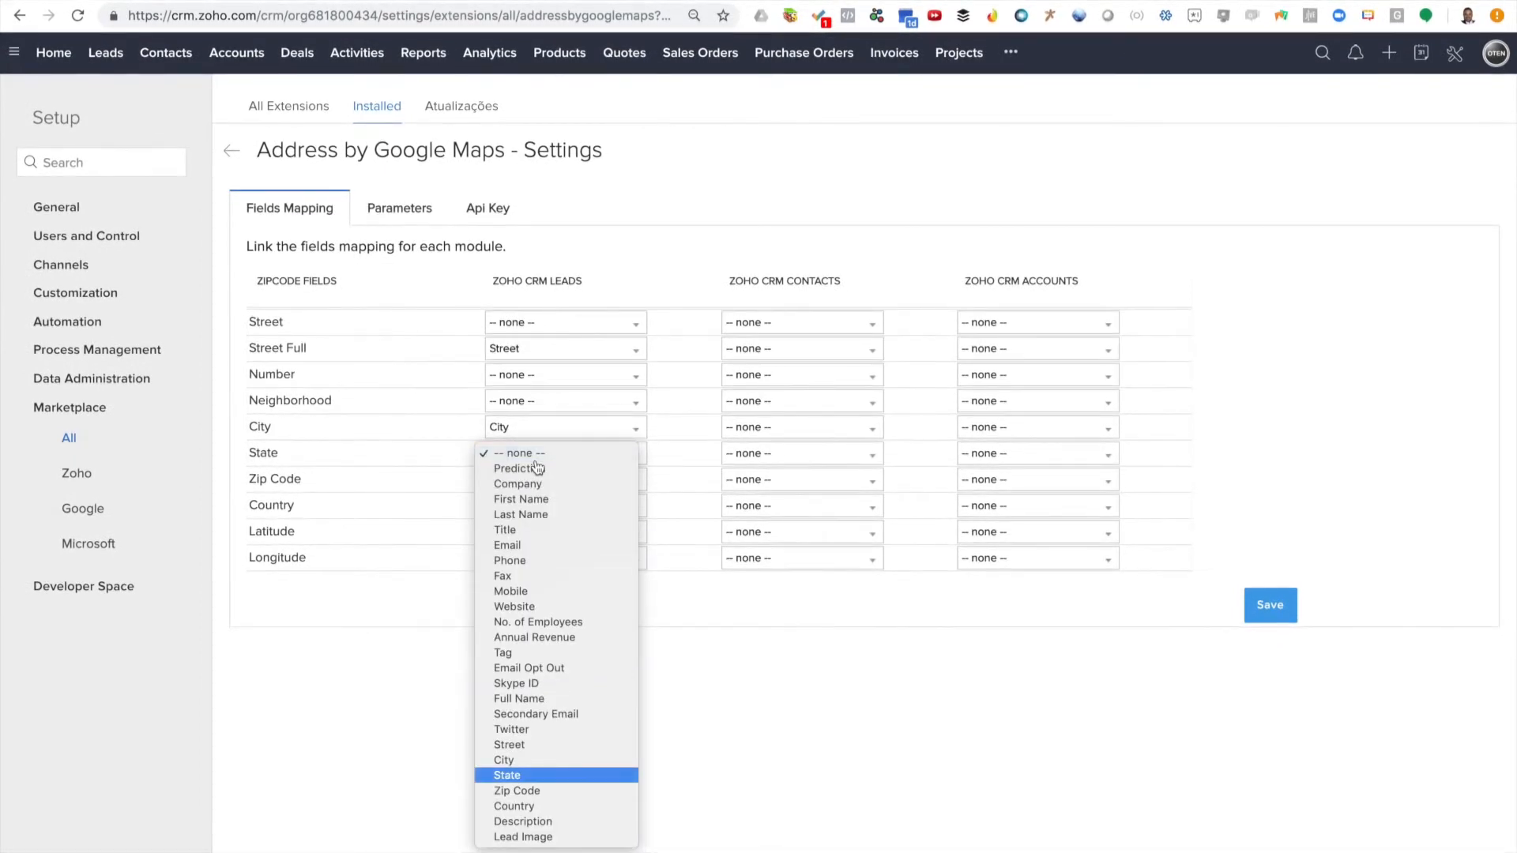
{"action": "left_click", "coordinate": [506, 775]}
{"action": "left_click", "coordinate": [537, 481]}
{"action": "left_click", "coordinate": [542, 816]}
{"action": "left_click", "coordinate": [565, 506]}
{"action": "left_click", "coordinate": [514, 847]}
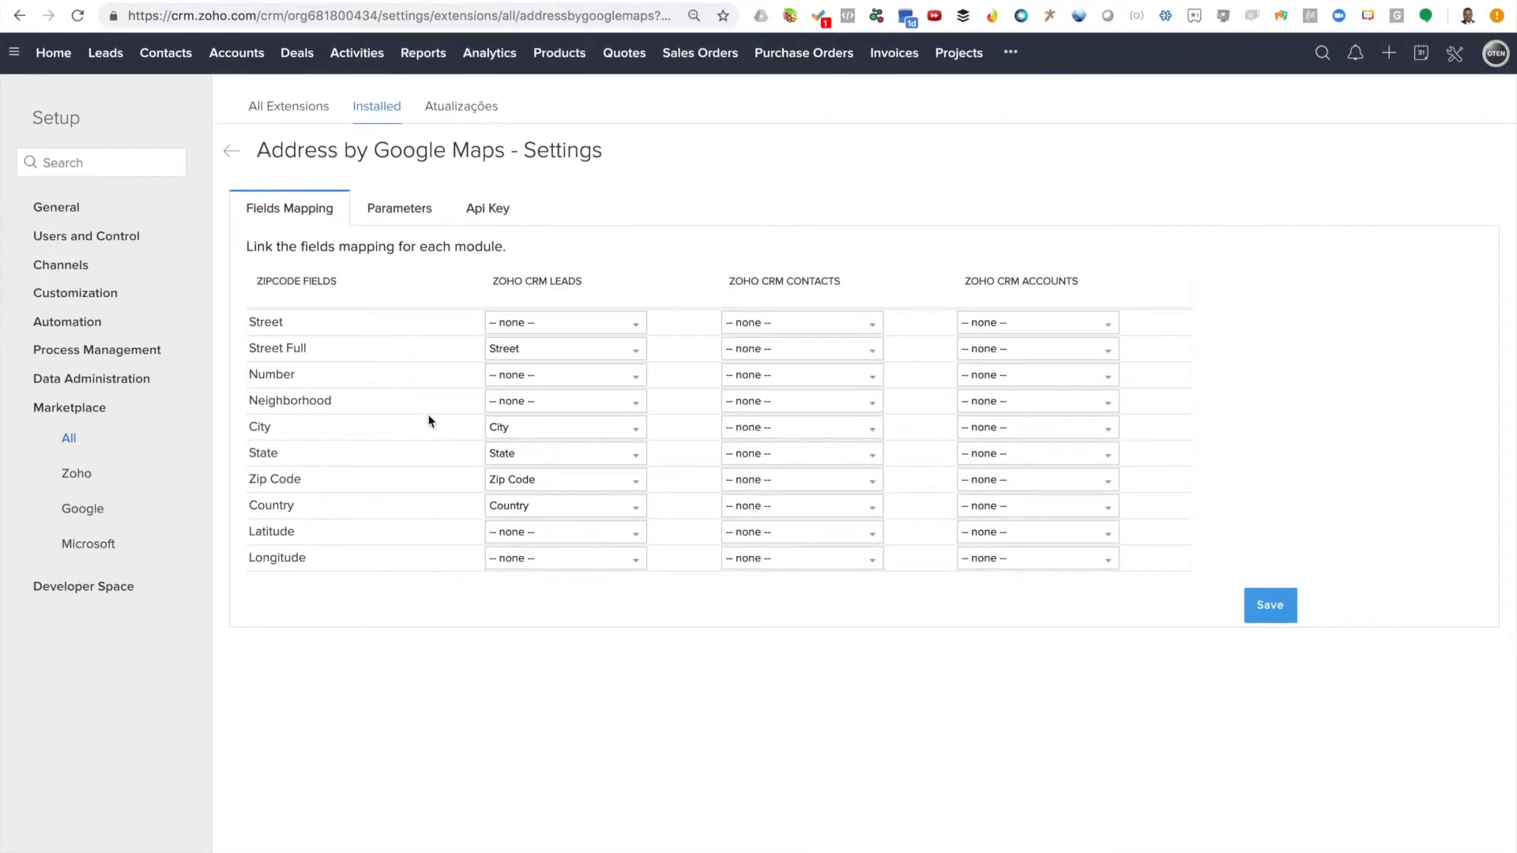
{"action": "left_click", "coordinate": [1272, 609]}
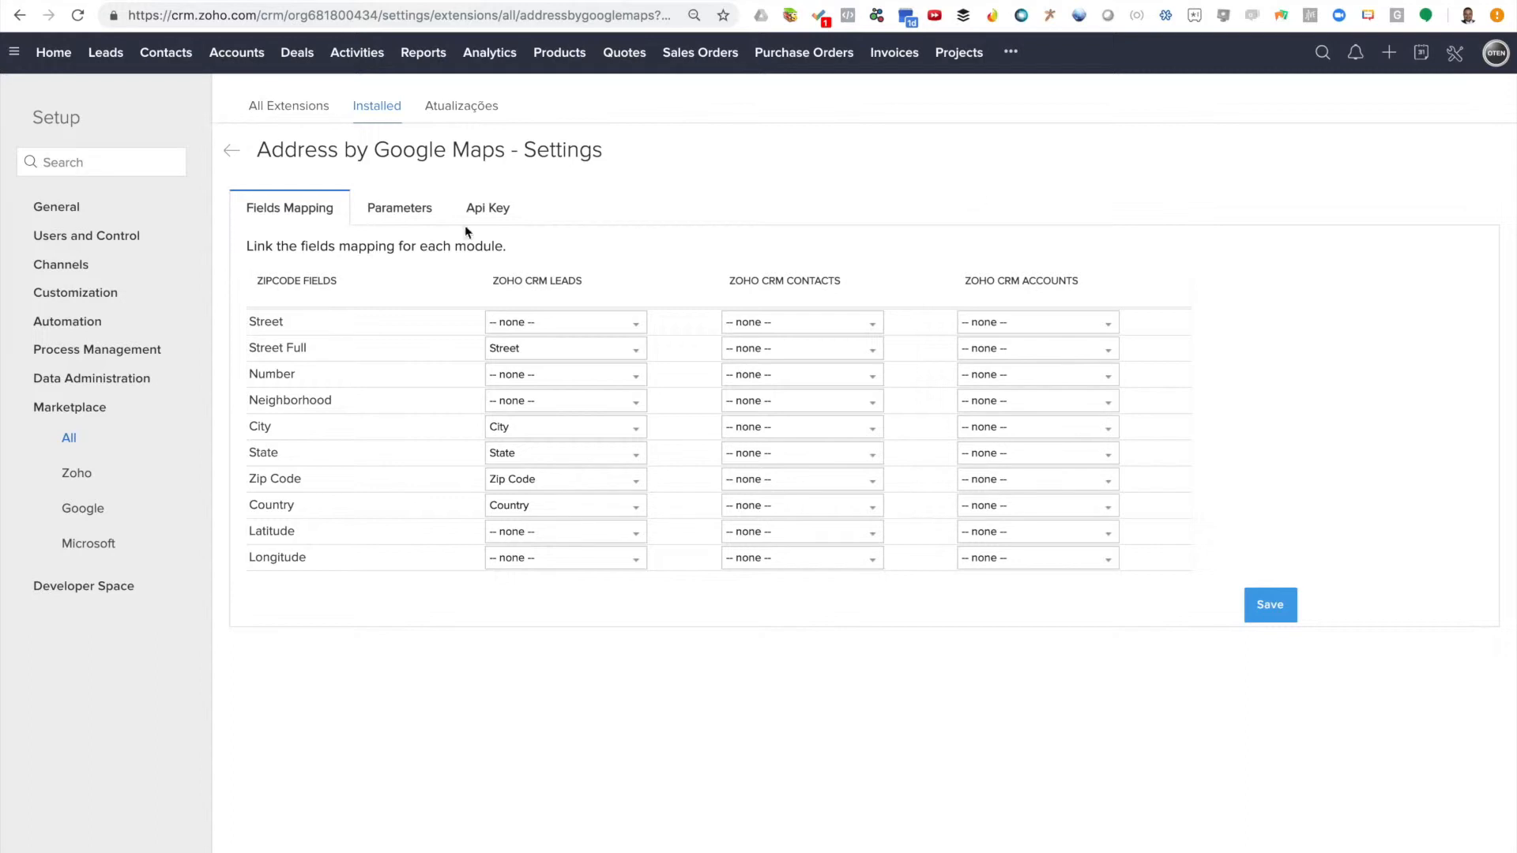
On the Parameters tab, enable ZipCode Search and Autocomplete Search and save
{"action": "left_click", "coordinate": [418, 216]}
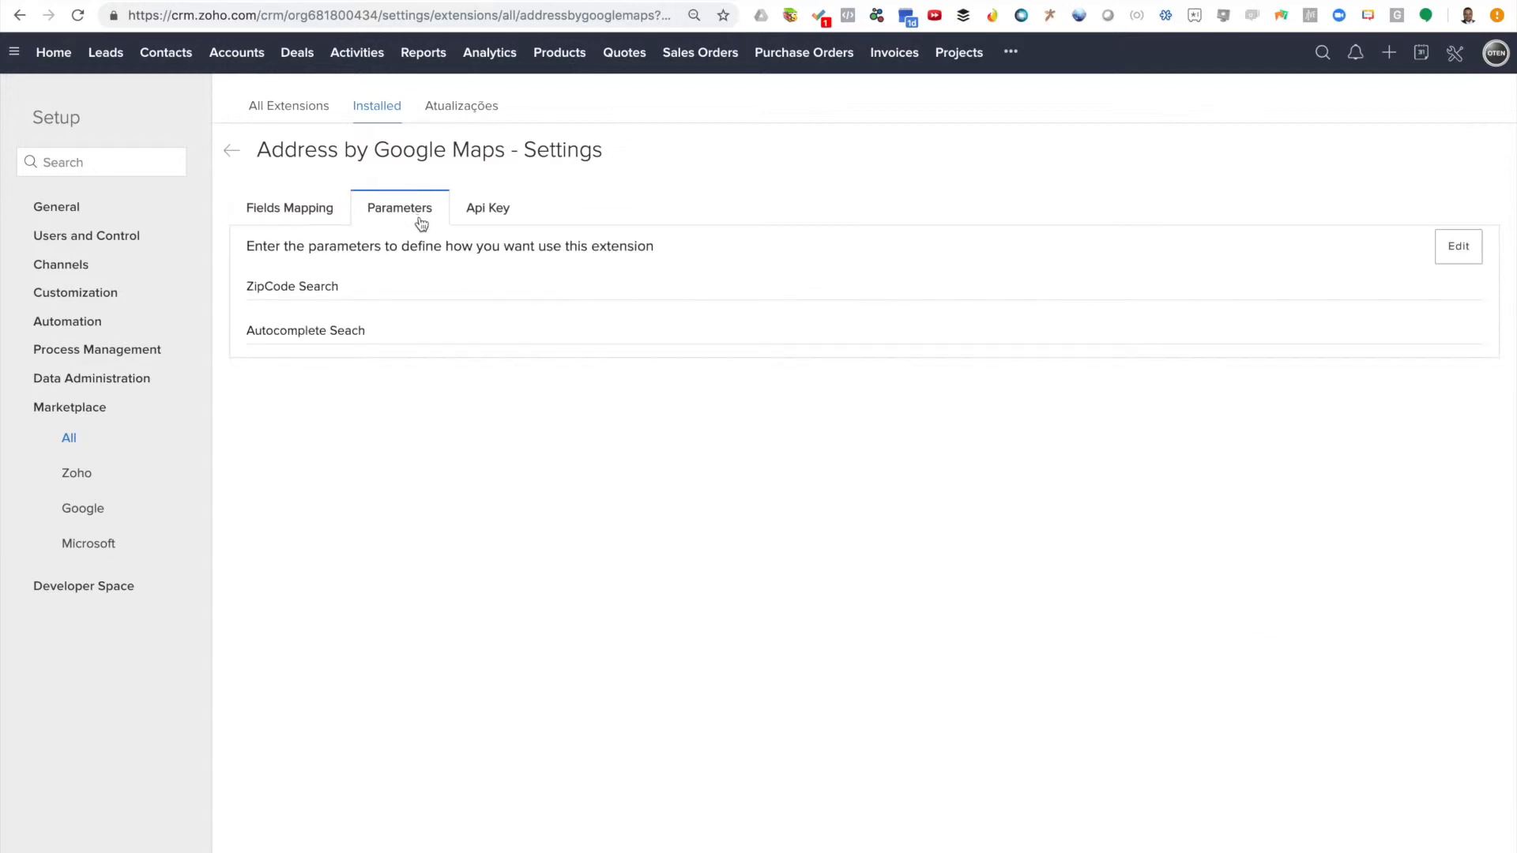
{"action": "left_click", "coordinate": [1458, 247]}
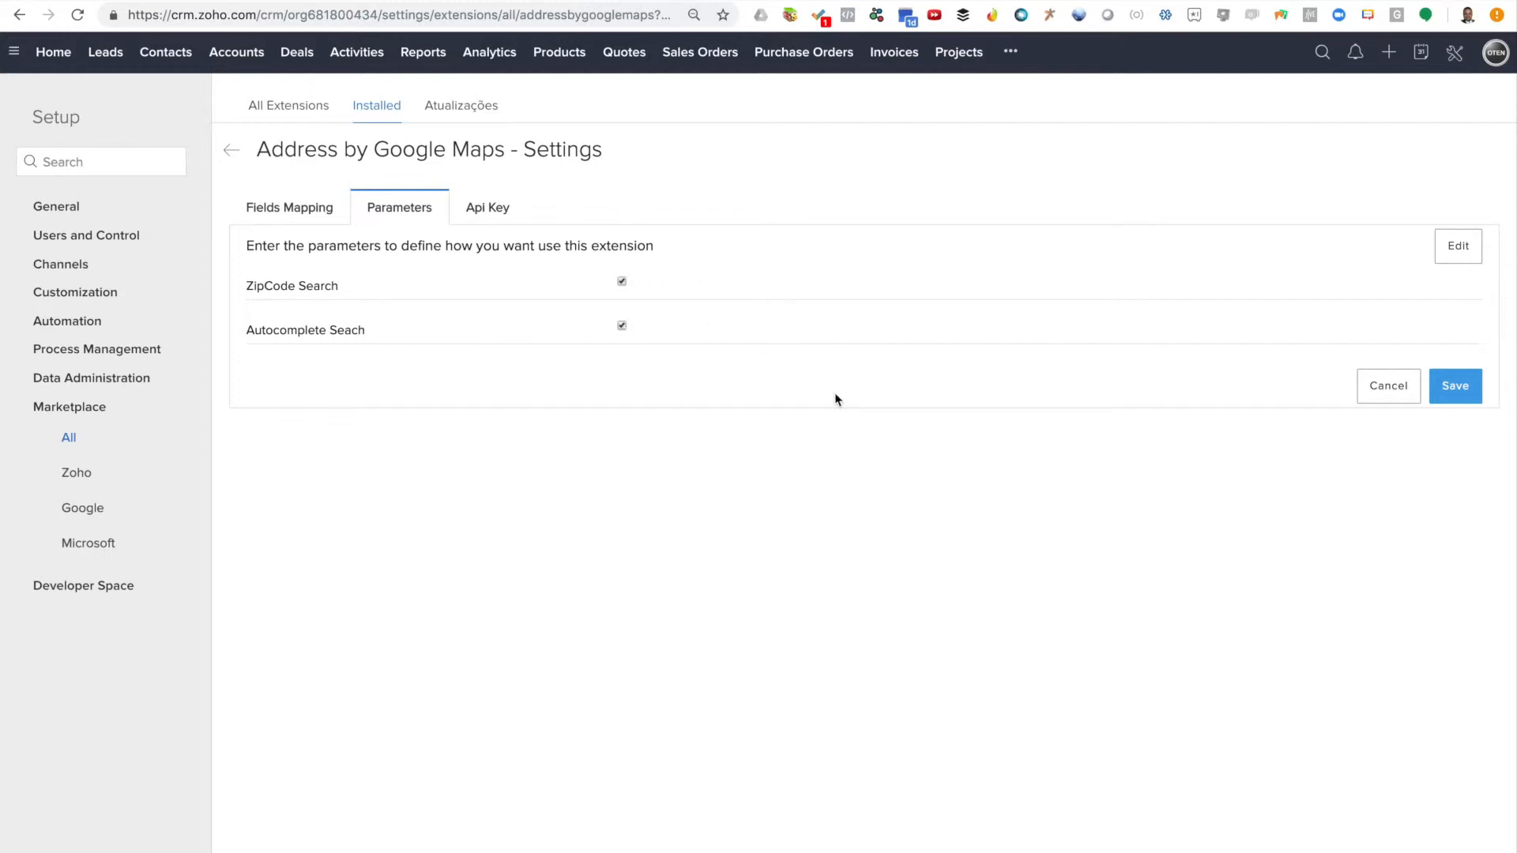
{"action": "left_click", "coordinate": [1451, 387]}
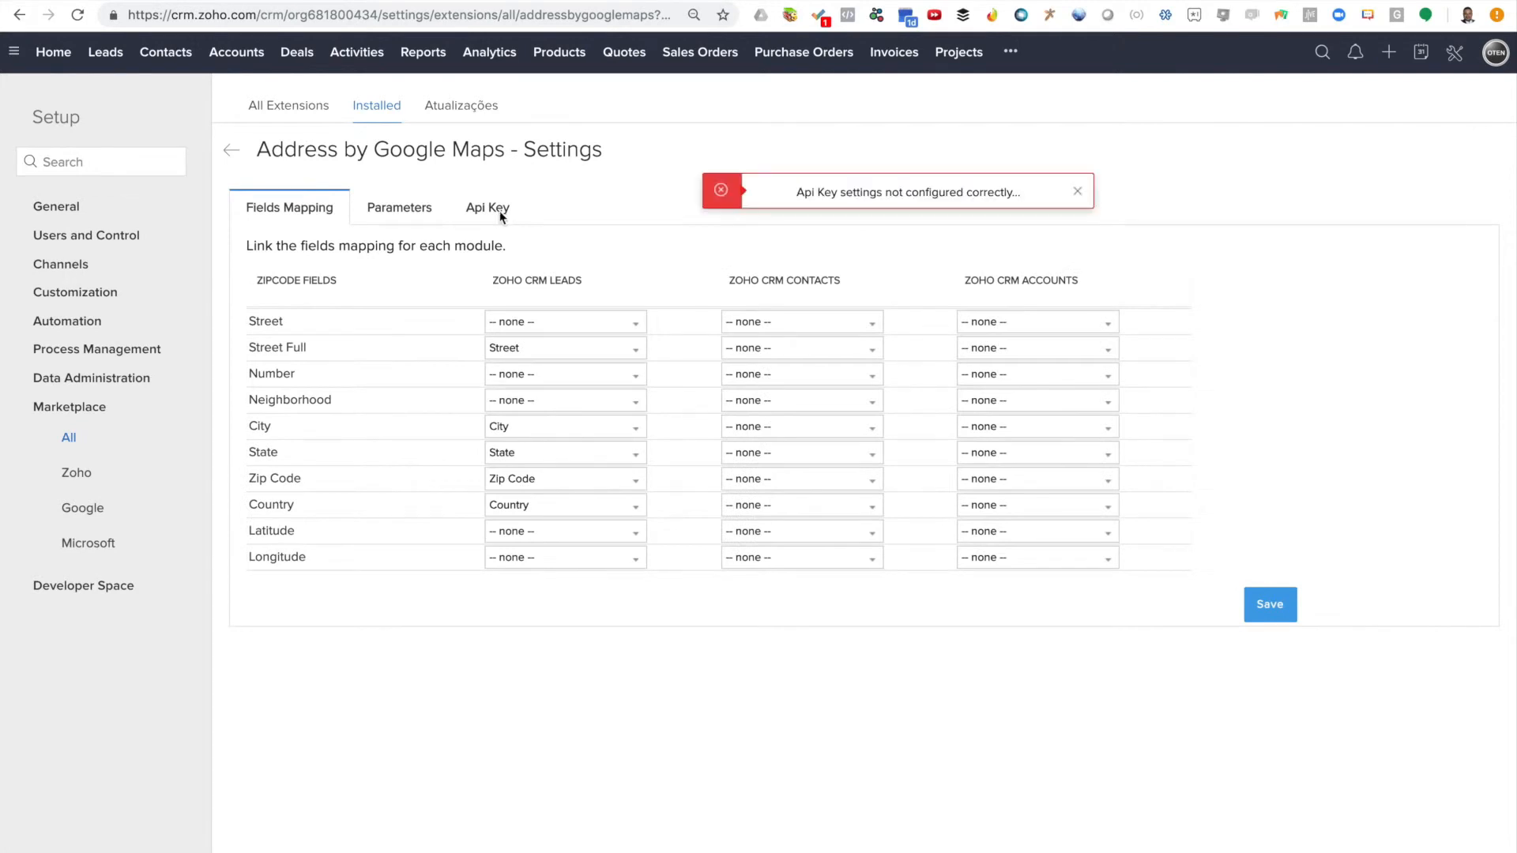
Dismiss the warning and paste the Google API key into the Api Key field
{"action": "left_click", "coordinate": [1078, 192]}
{"action": "left_click", "coordinate": [498, 210]}
{"action": "left_click", "coordinate": [802, 276]}
{"action": "key", "text": "ctrl+v"}
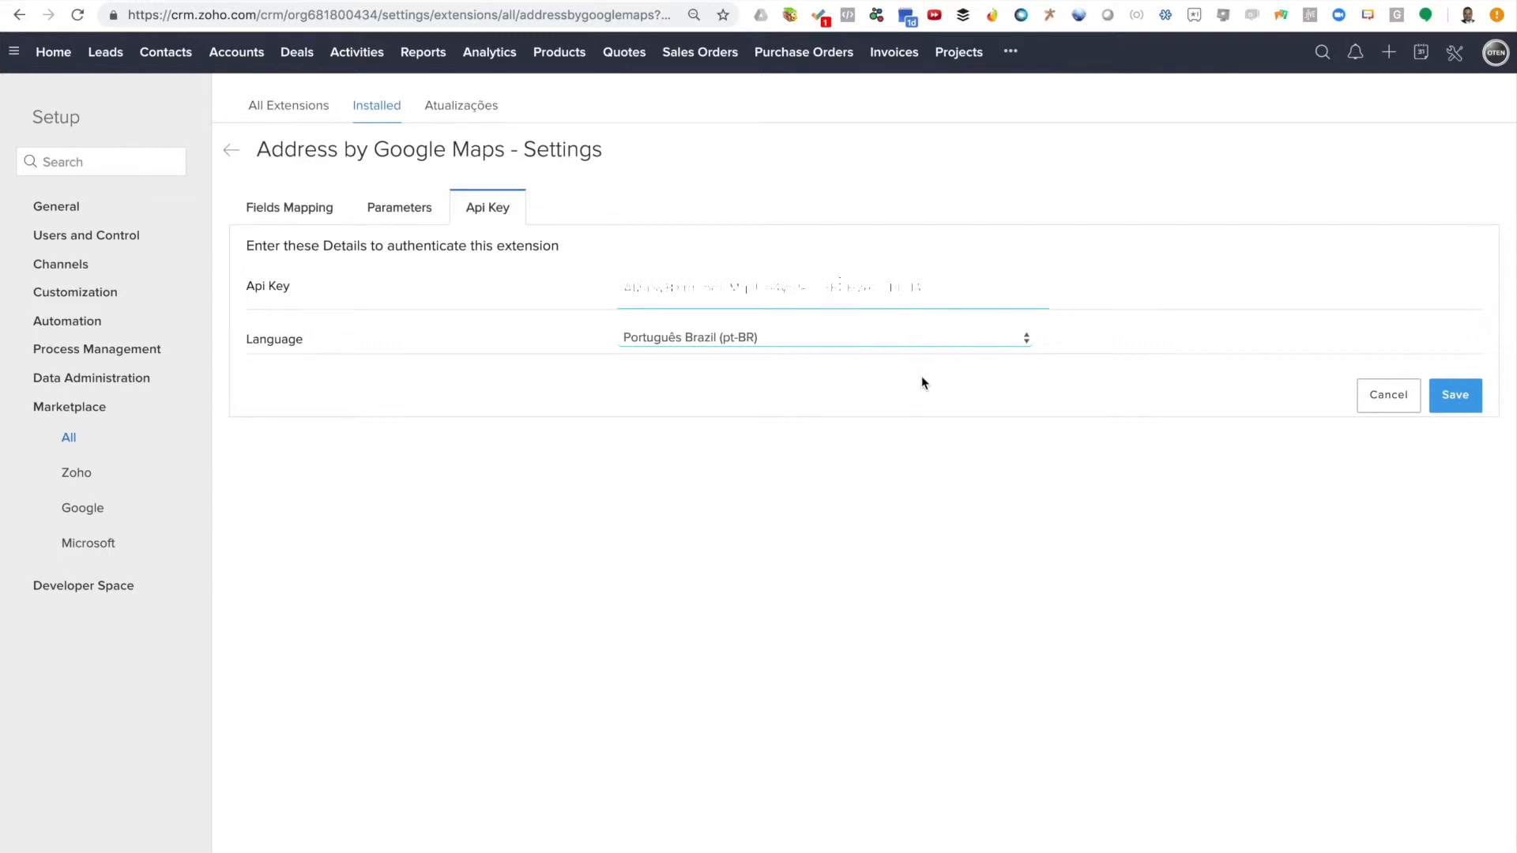
Keep Português Brazil (pt-BR) as the language and save the settings
{"action": "left_click", "coordinate": [766, 338]}
{"action": "left_click", "coordinate": [766, 338]}
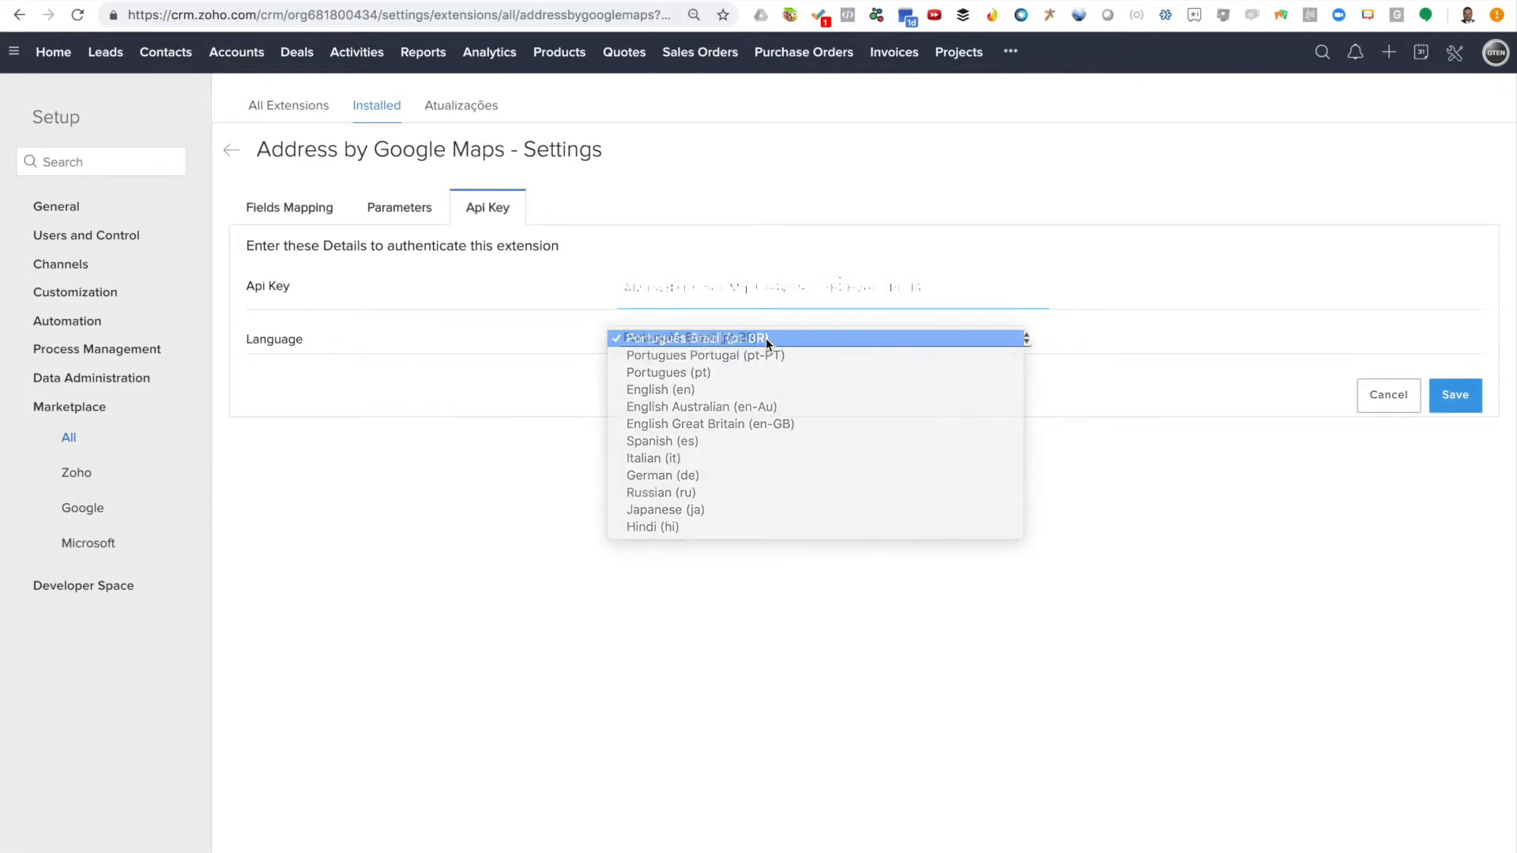
{"action": "left_click", "coordinate": [765, 338]}
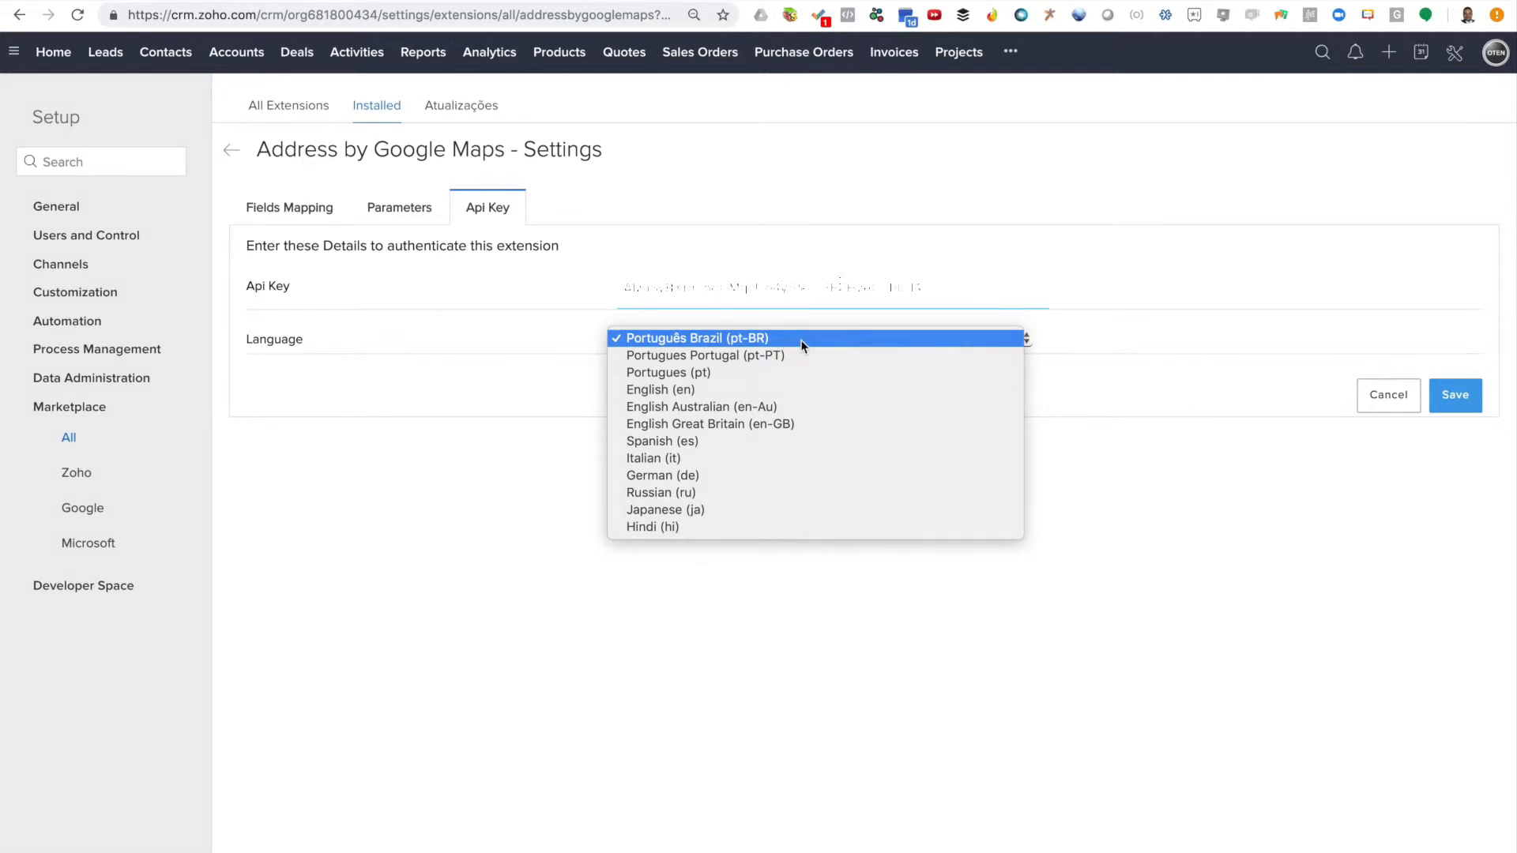
{"action": "left_click", "coordinate": [802, 341]}
{"action": "left_click", "coordinate": [1453, 406]}
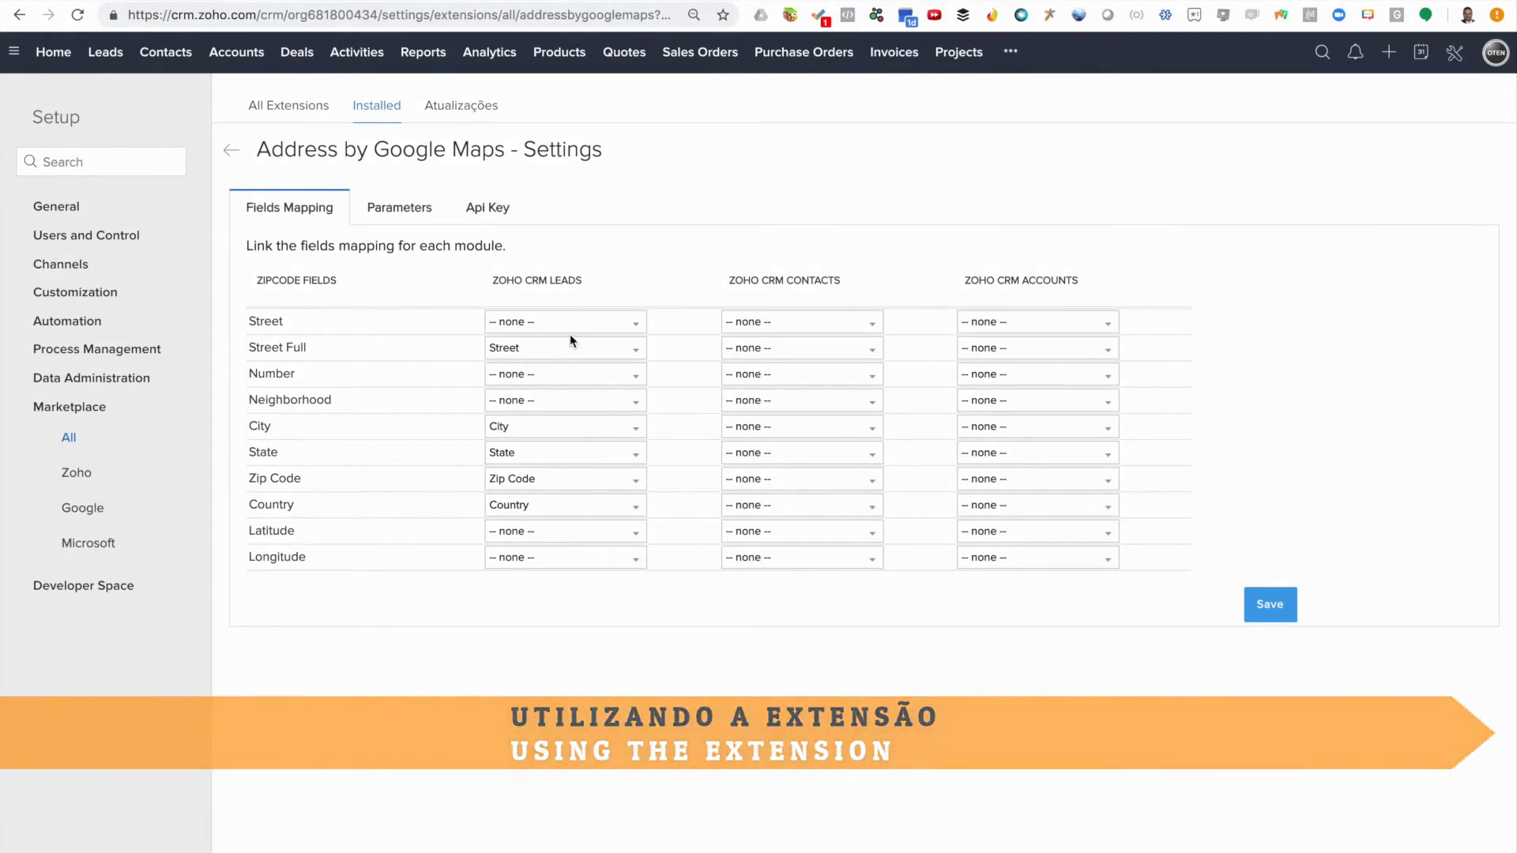
Start a new lead from the Leads list and open the Find Address lookup
{"action": "left_click", "coordinate": [105, 52]}
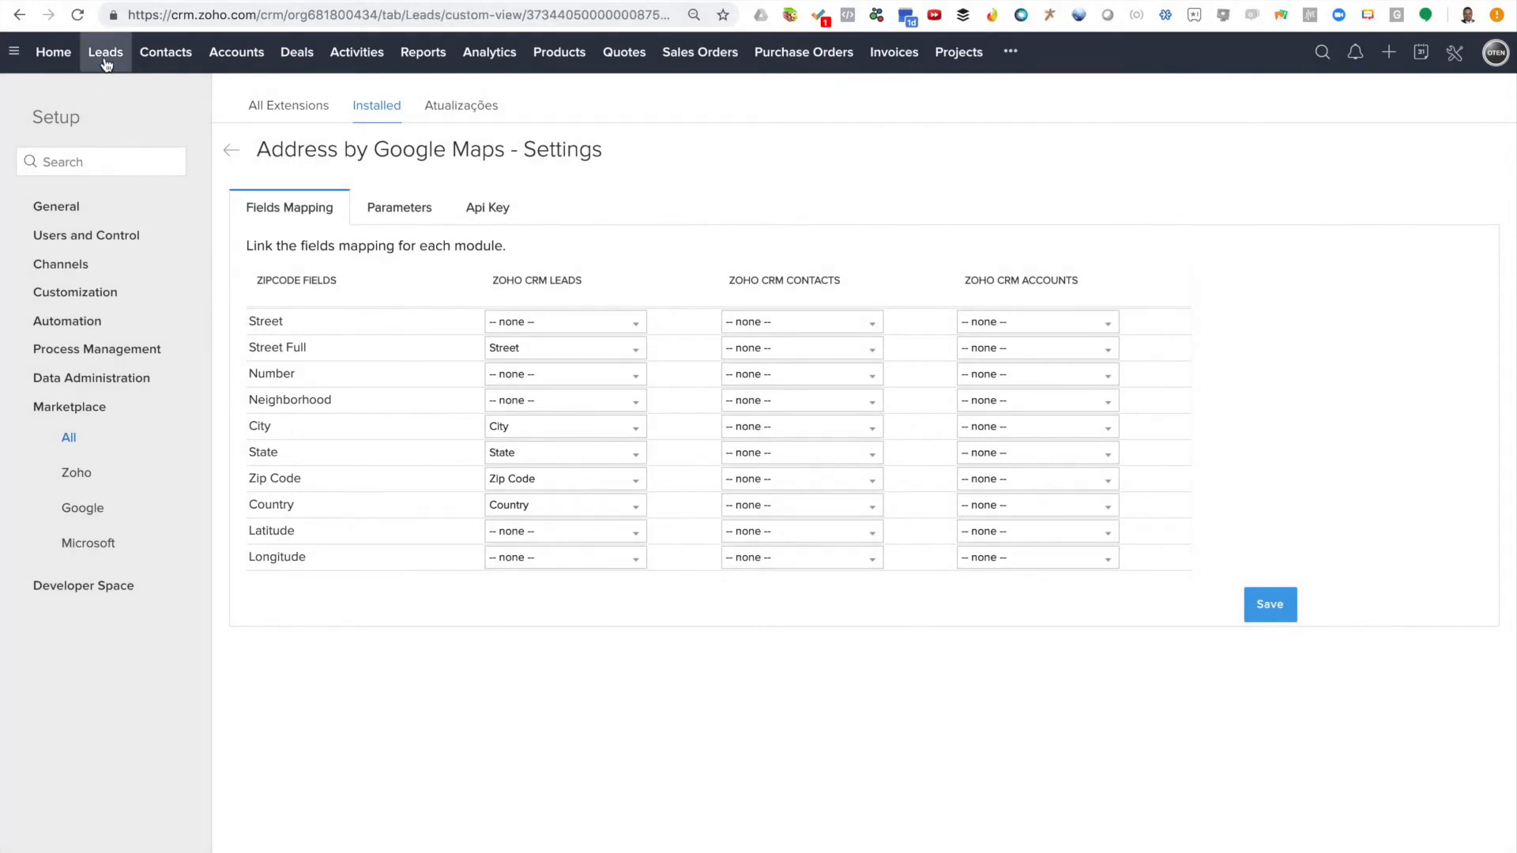
{"action": "left_click", "coordinate": [1342, 103]}
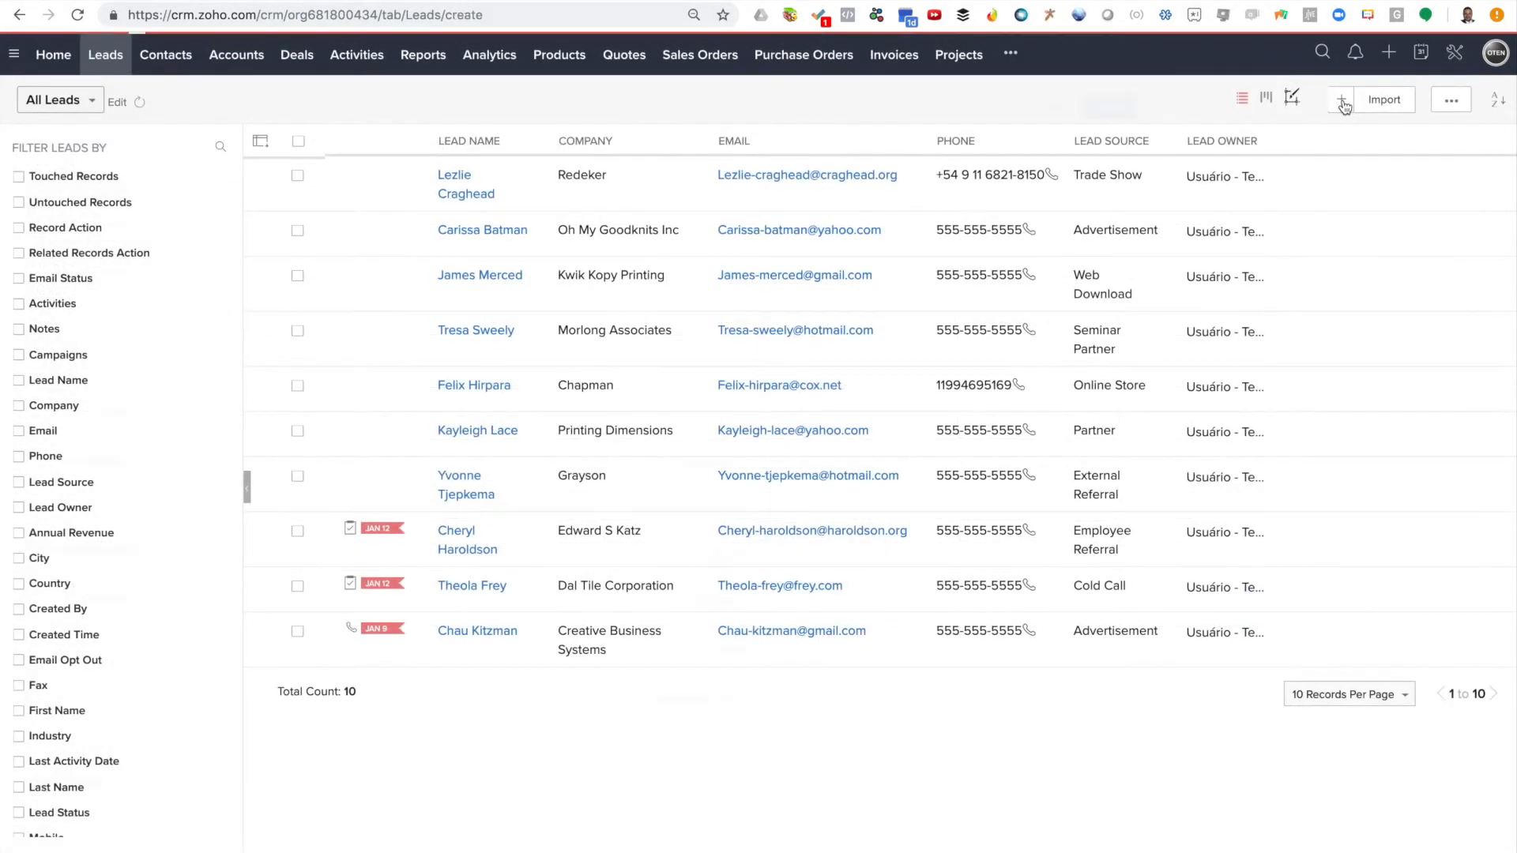
{"action": "left_click", "coordinate": [943, 111]}
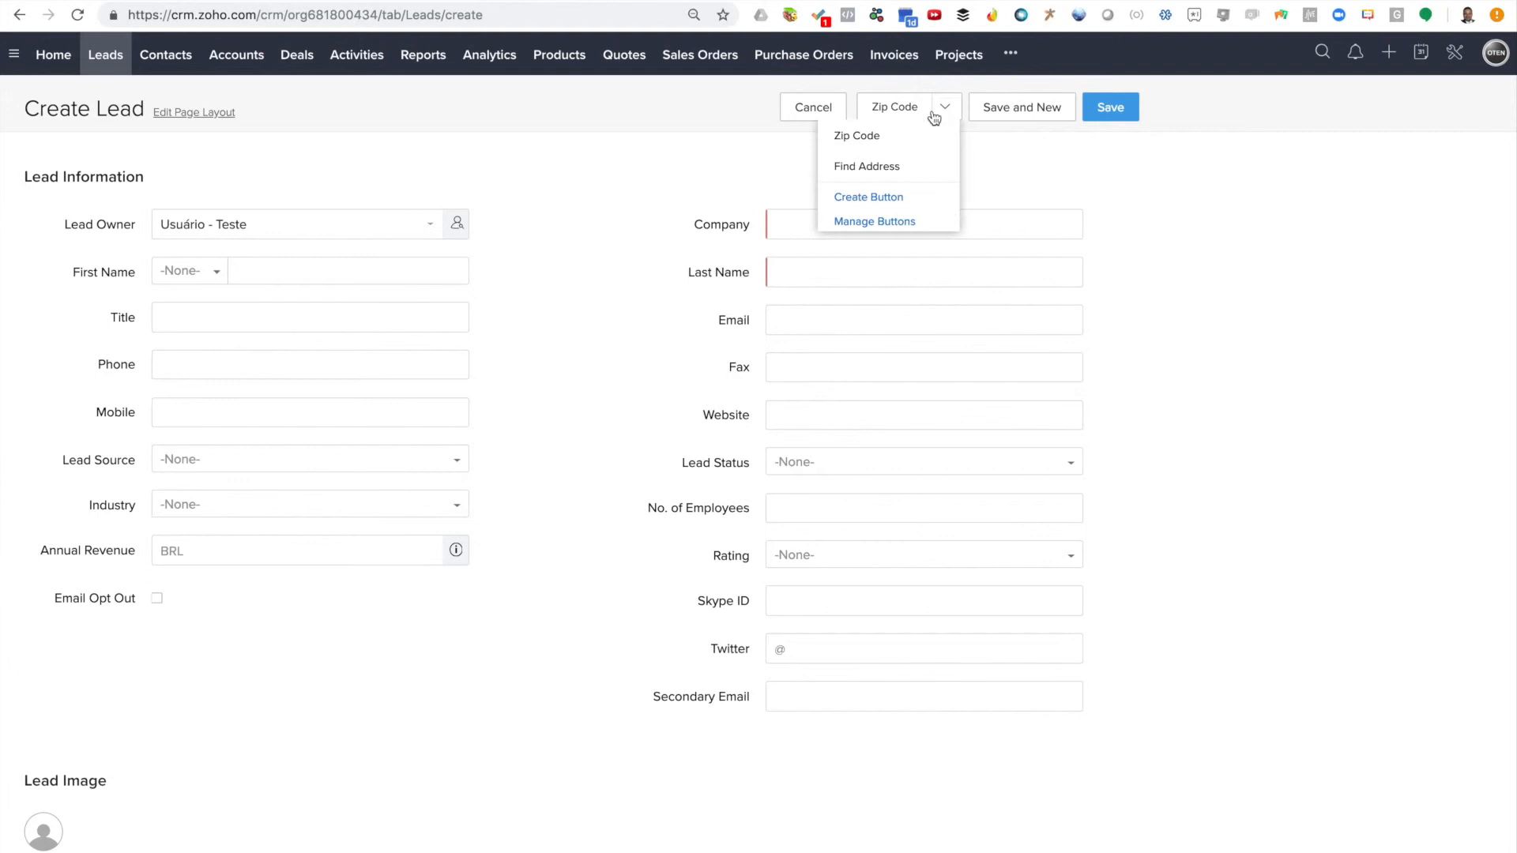
{"action": "left_click", "coordinate": [894, 170]}
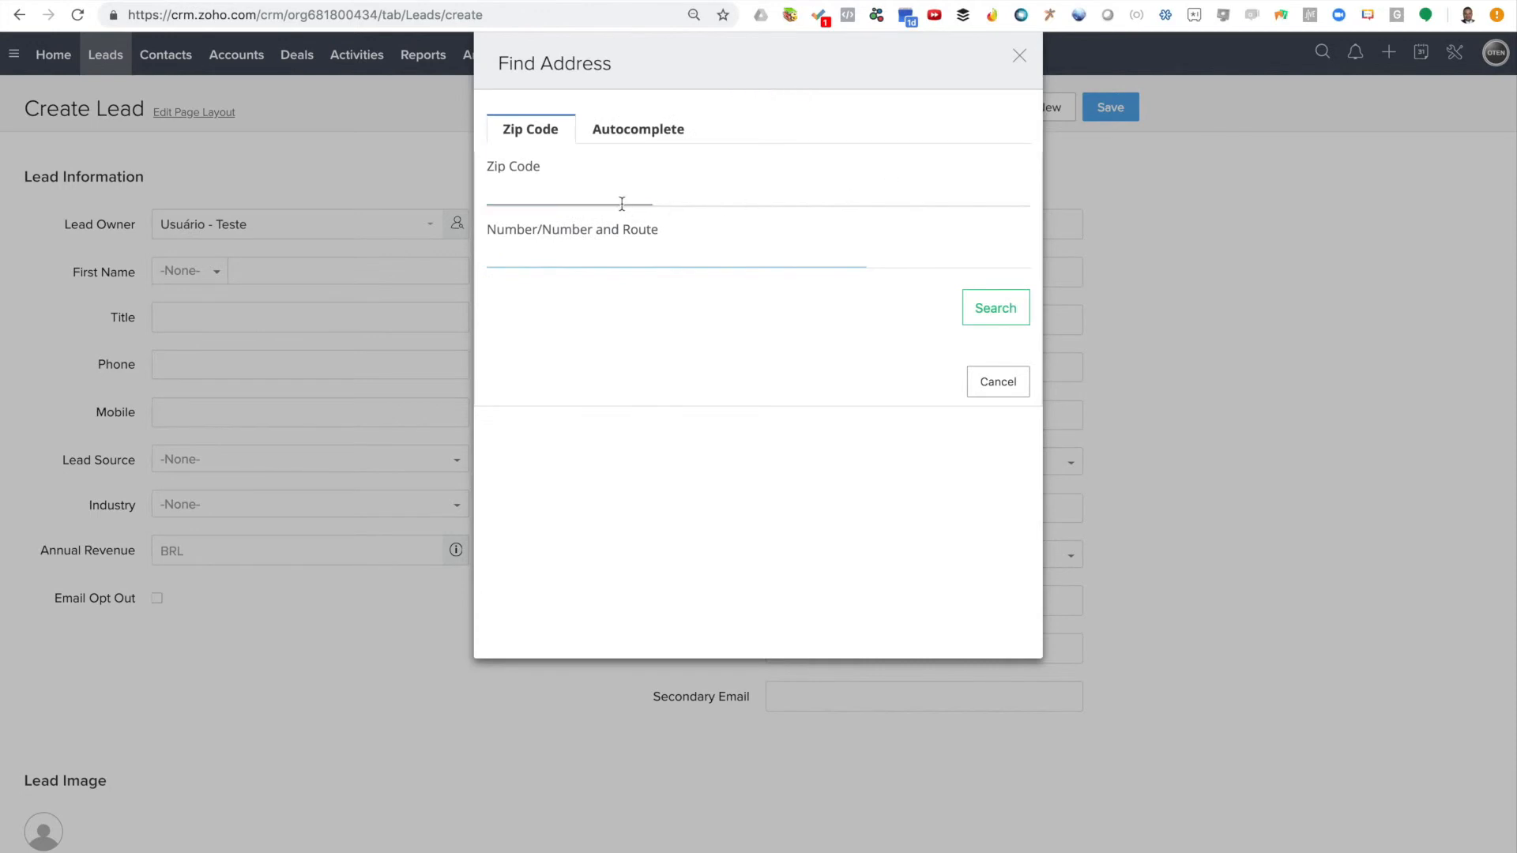
Search zip code 13345-040 with the building number and fill the lead's address from the result
{"action": "left_click", "coordinate": [987, 313]}
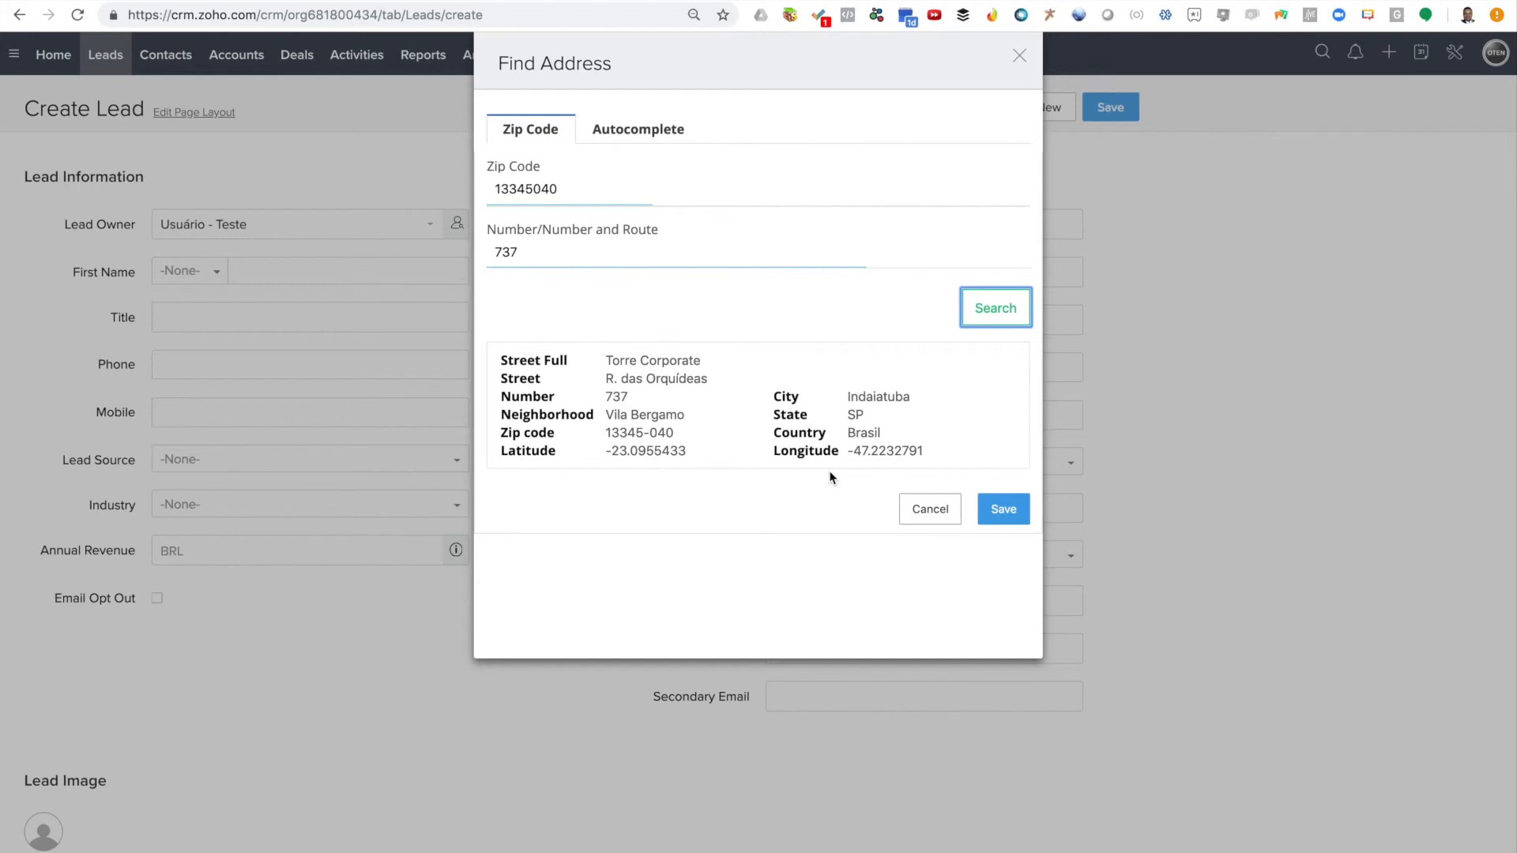
{"action": "left_click", "coordinate": [1014, 518]}
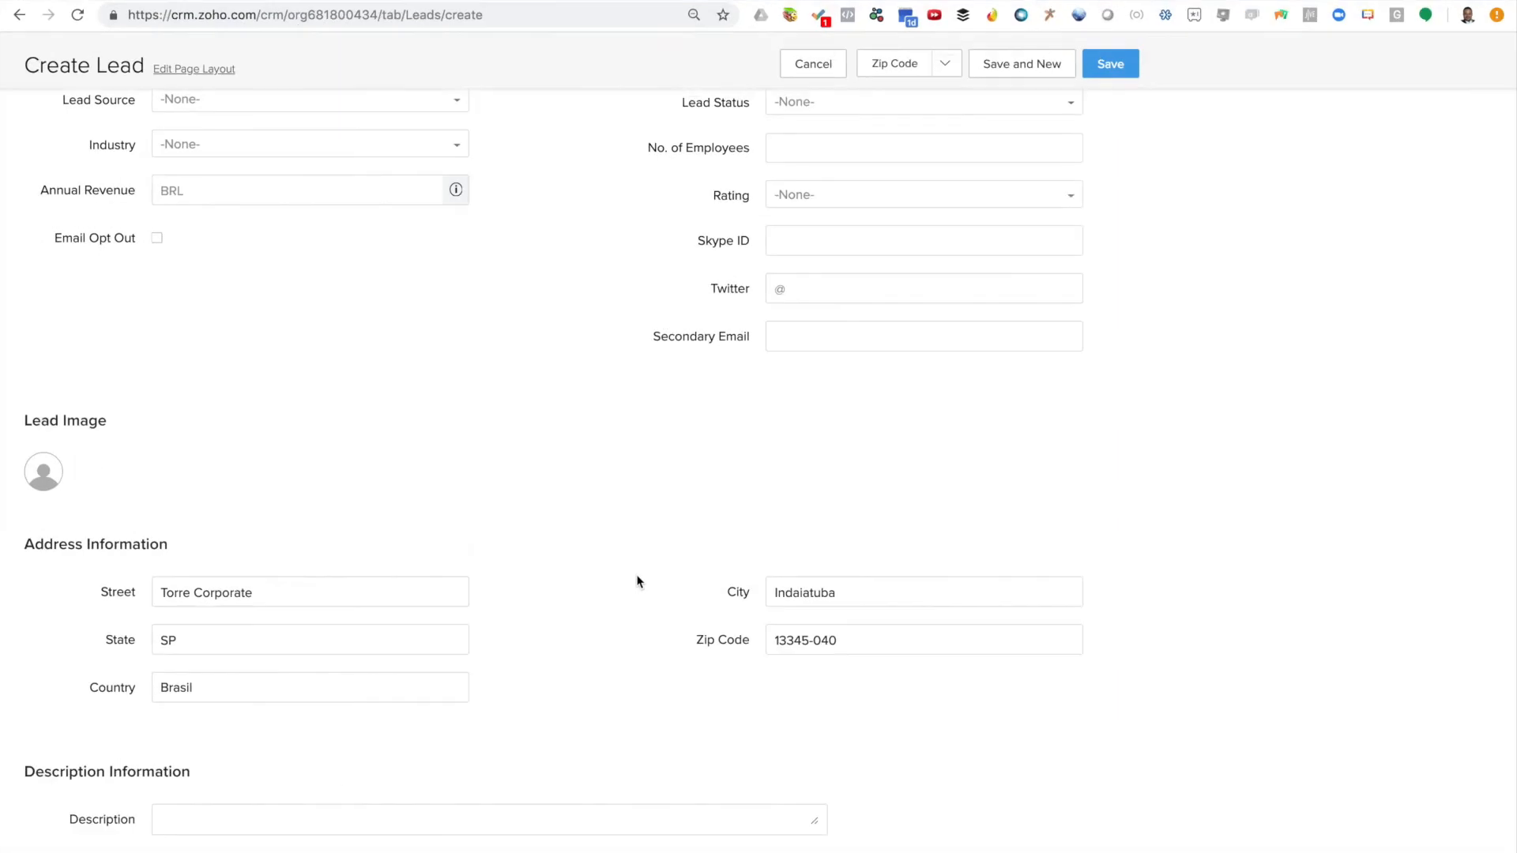
{"action": "scroll", "coordinate": [1047, 177], "scroll_direction": "up", "scroll_amount": 5}
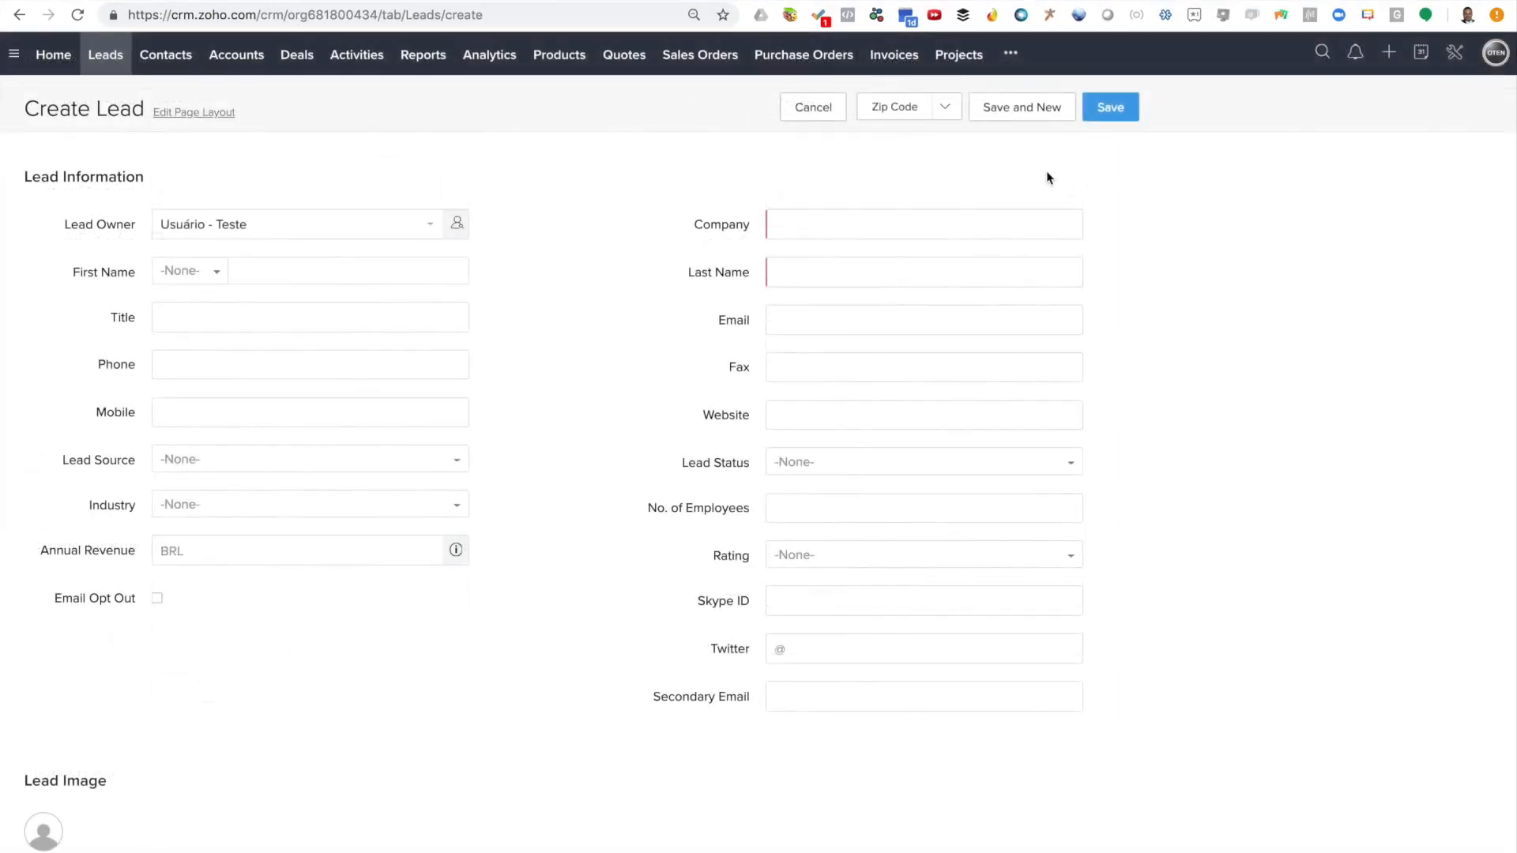
{"action": "left_click", "coordinate": [946, 110]}
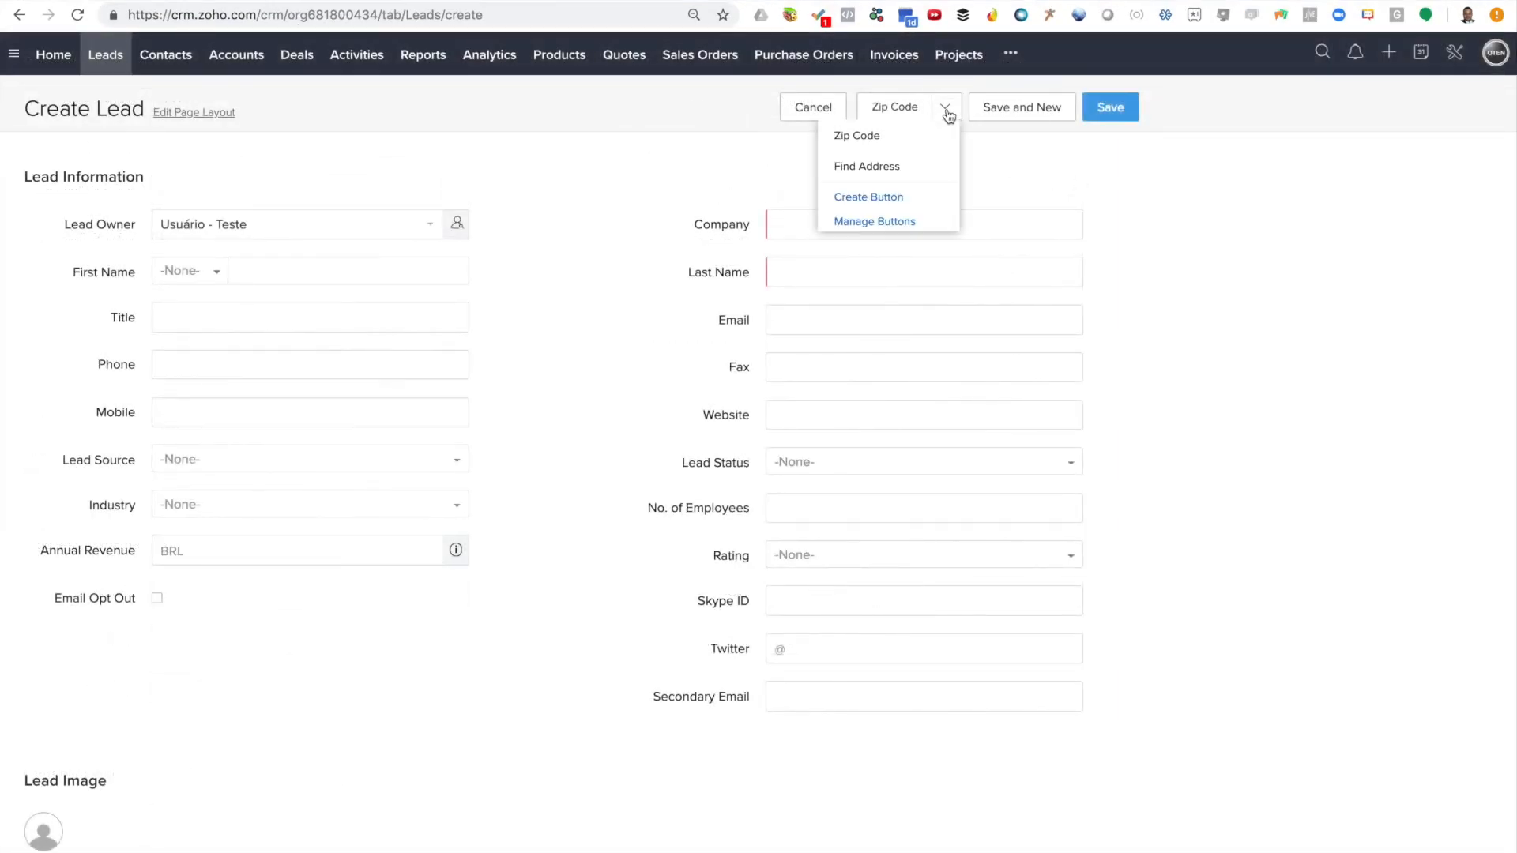
{"action": "left_click", "coordinate": [893, 182]}
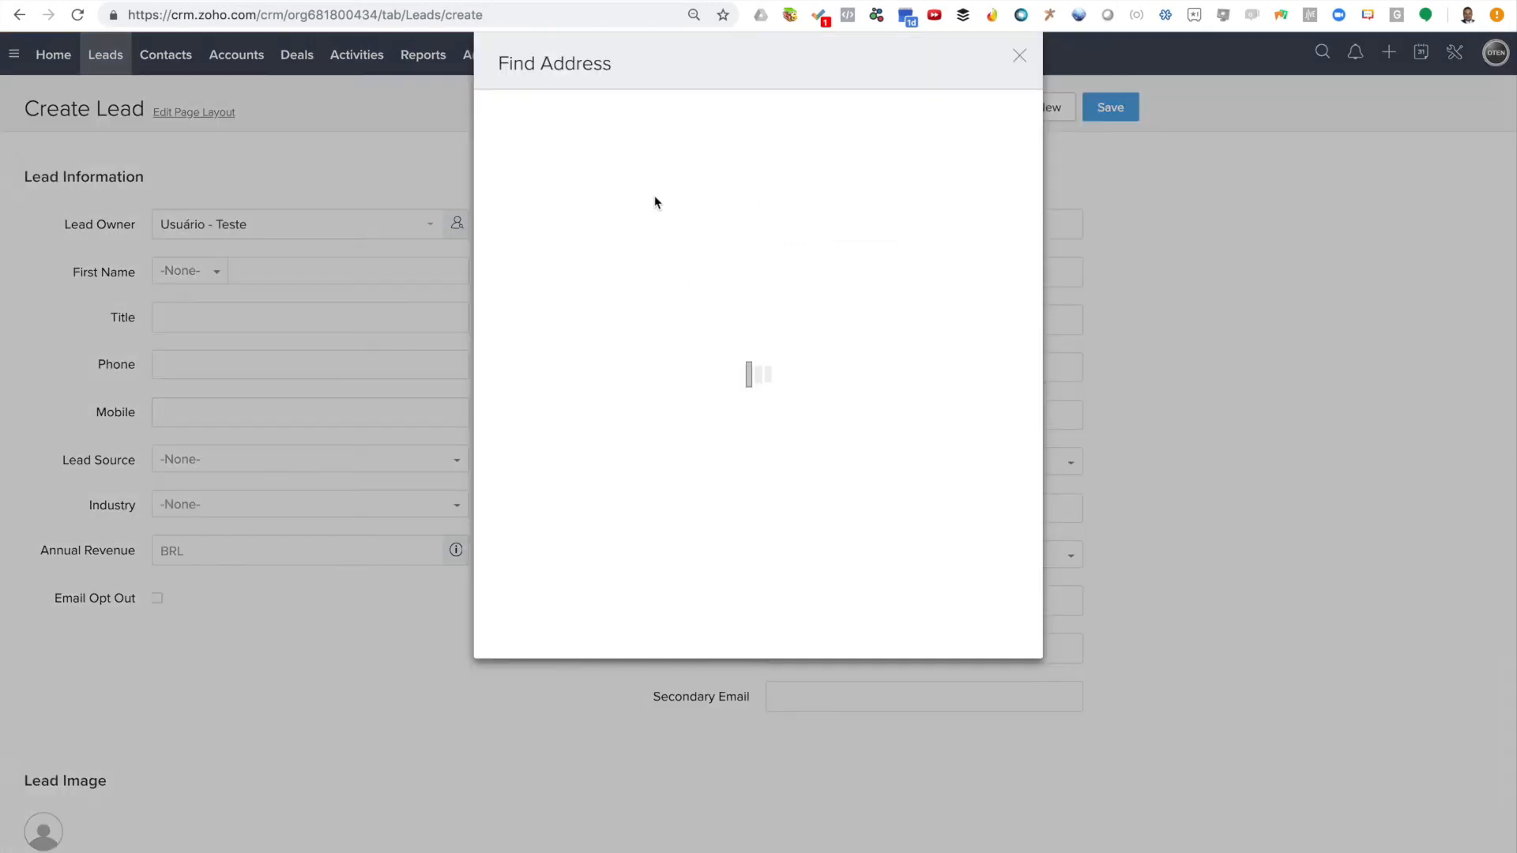
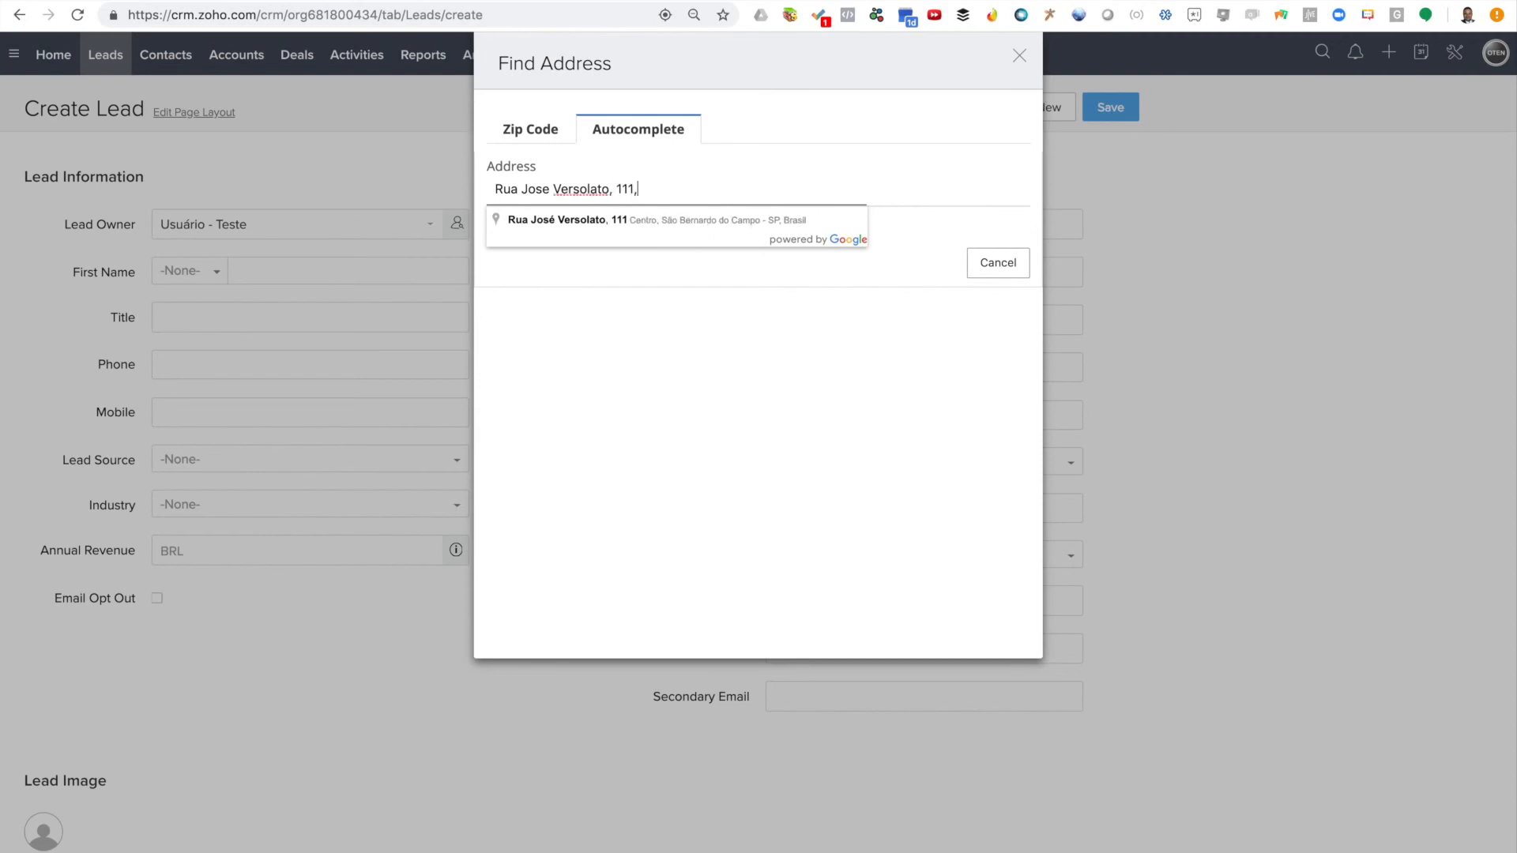
{"action": "left_click", "coordinate": [704, 223]}
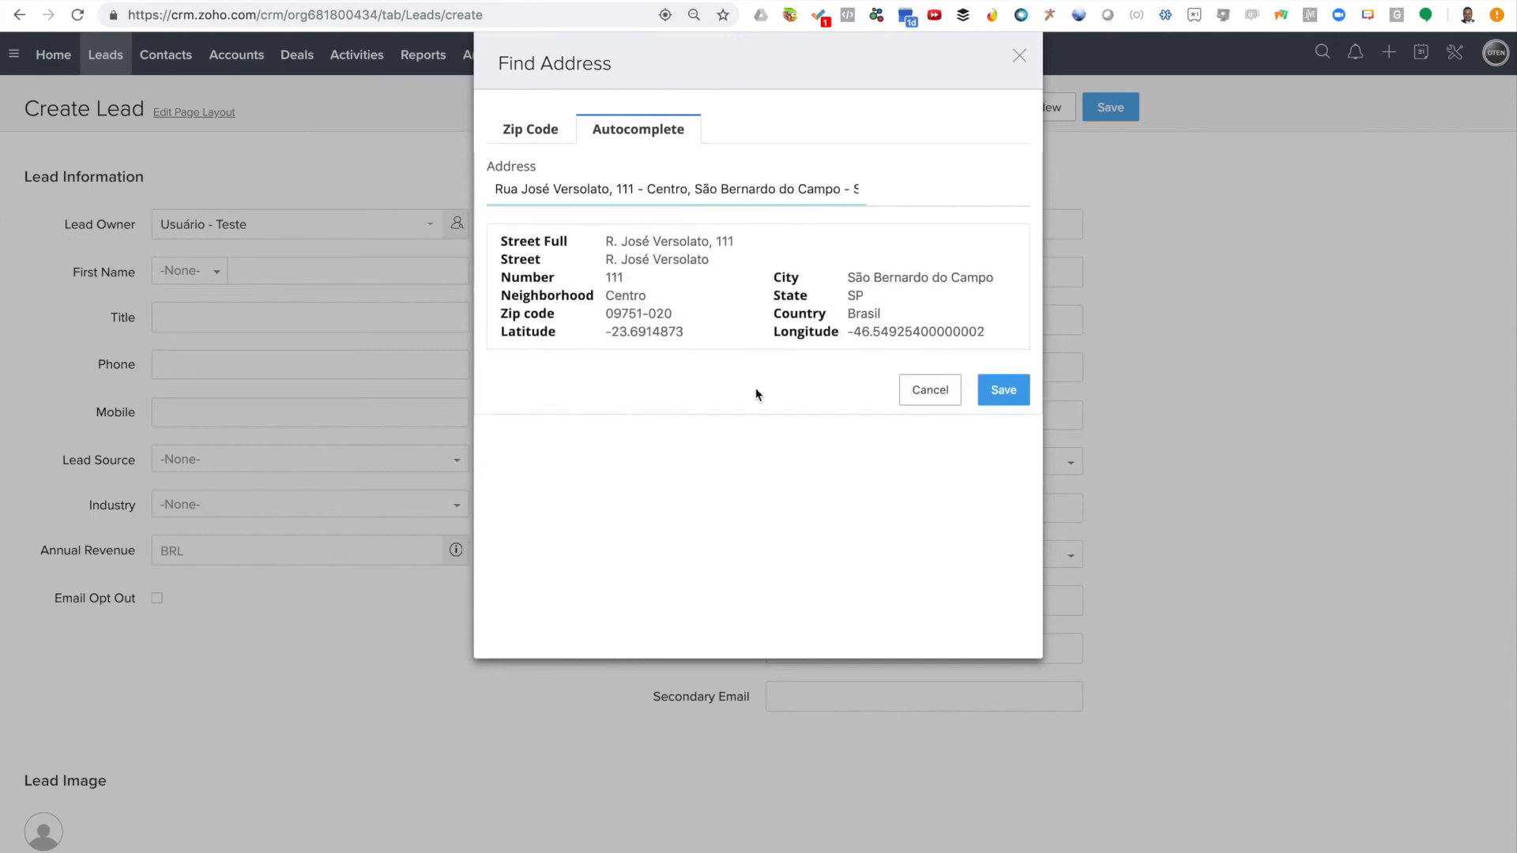
{"action": "left_click", "coordinate": [1003, 391]}
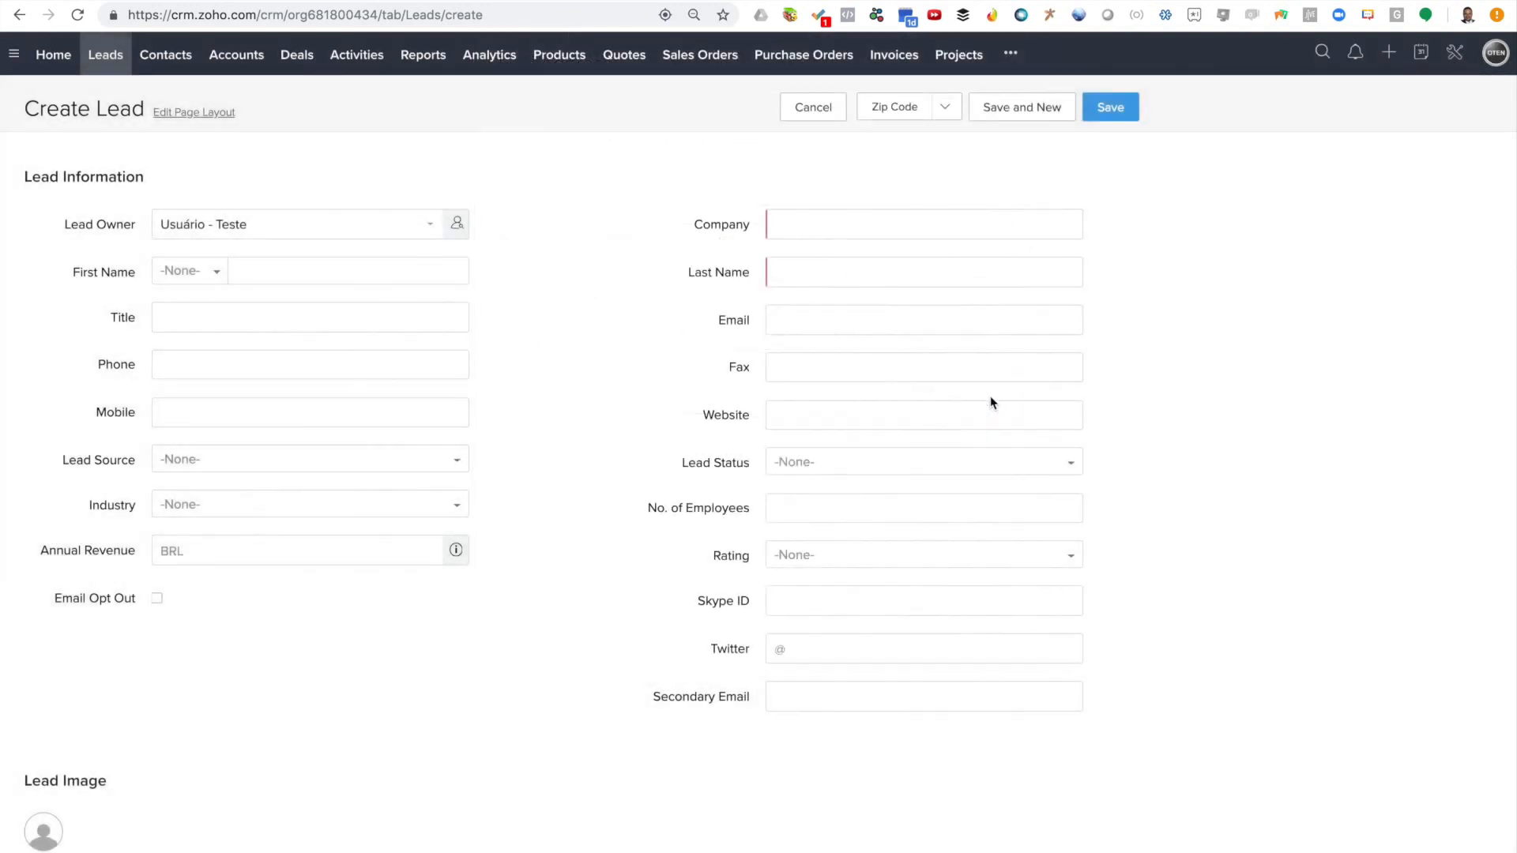
{"action": "scroll", "coordinate": [535, 582], "scroll_direction": "down", "scroll_amount": 5}
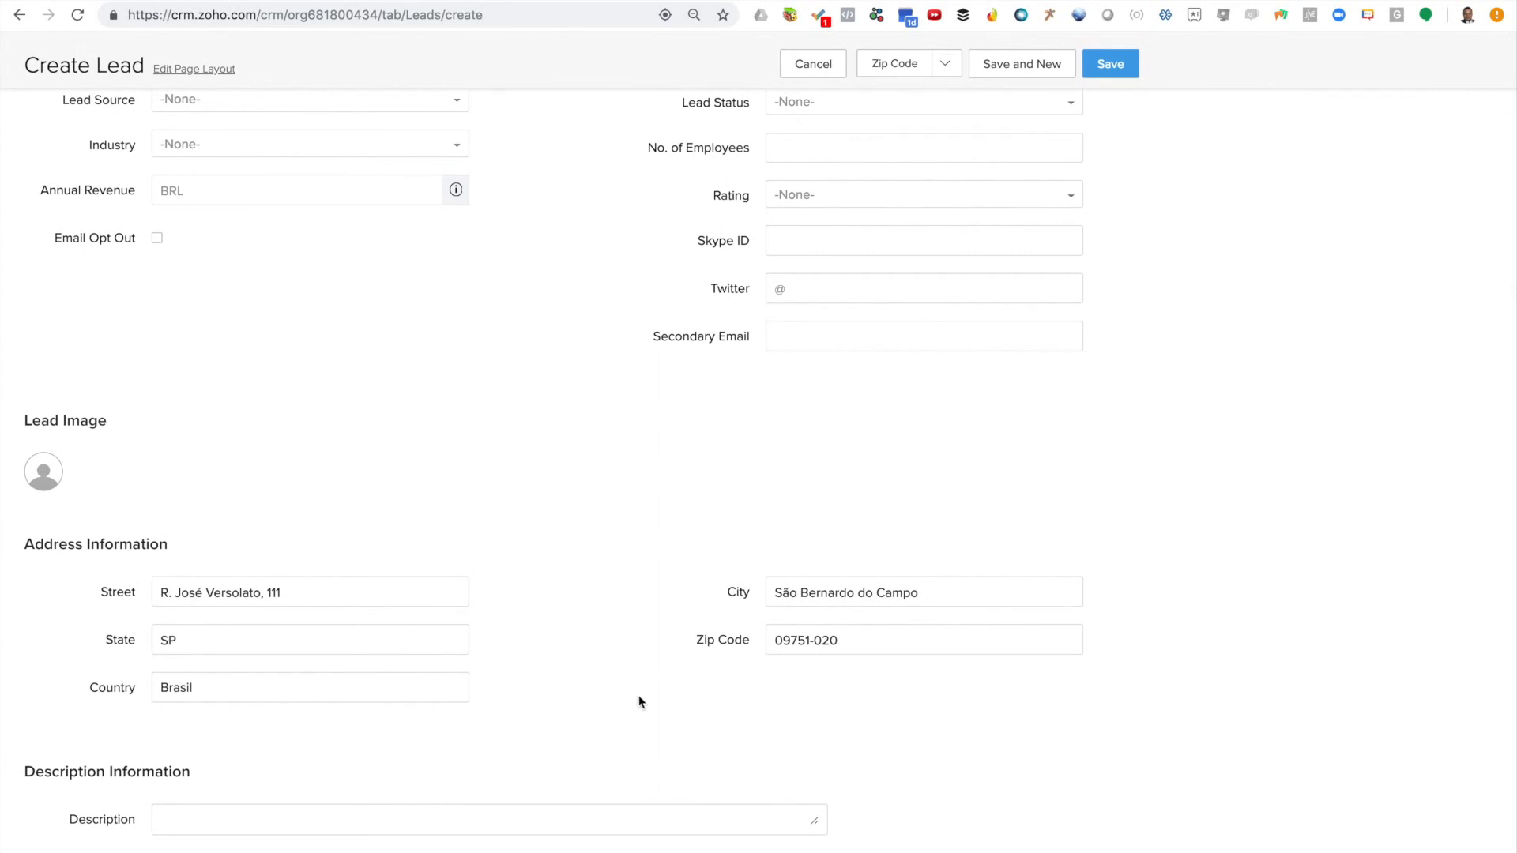